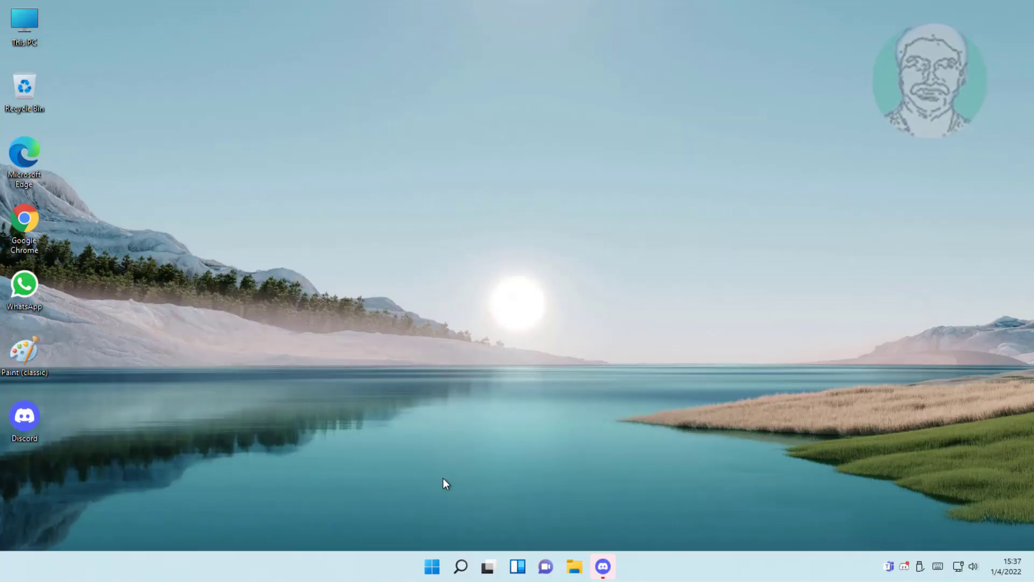
- Run the Keyboard troubleshooter from System > Troubleshoot > Other troubleshooters and close it once it finishes
left_click(440, 565)
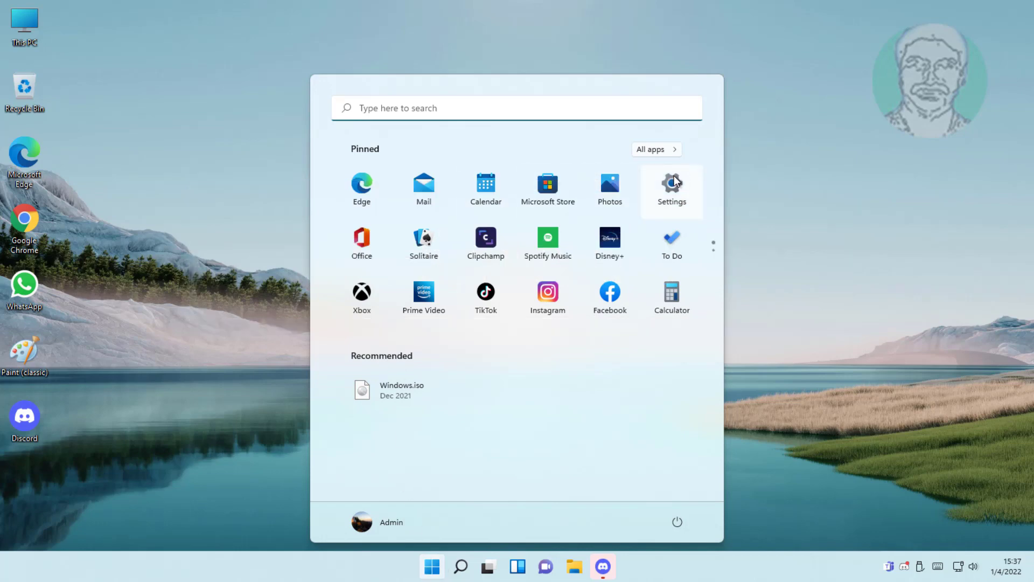
left_click(676, 182)
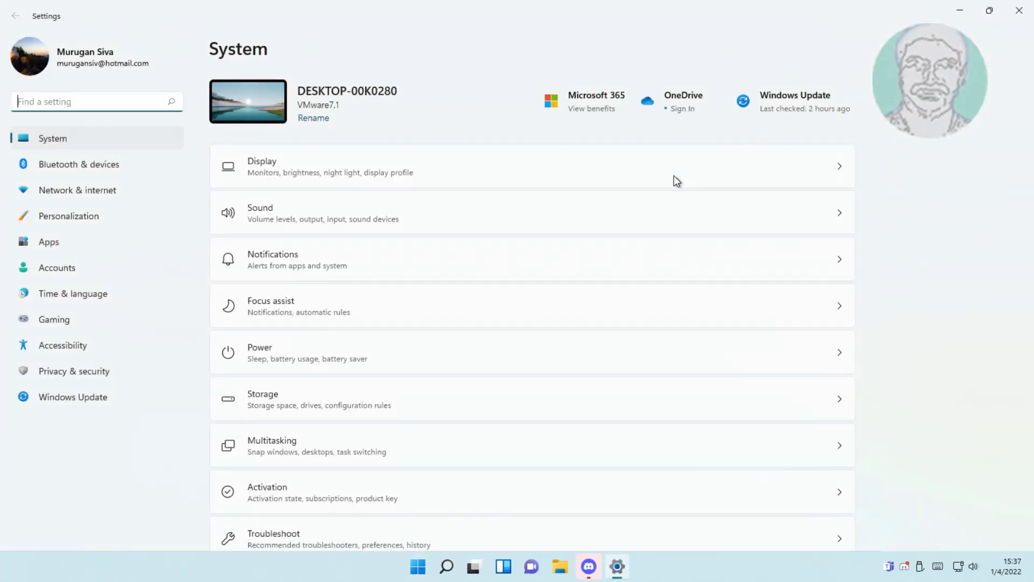
scroll(440, 356, "down", 4)
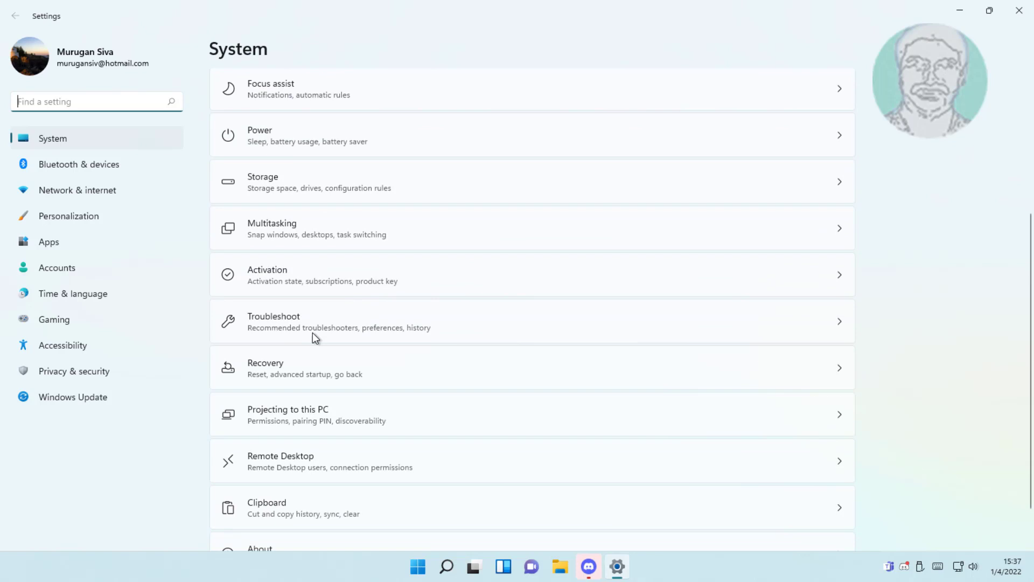
left_click(311, 326)
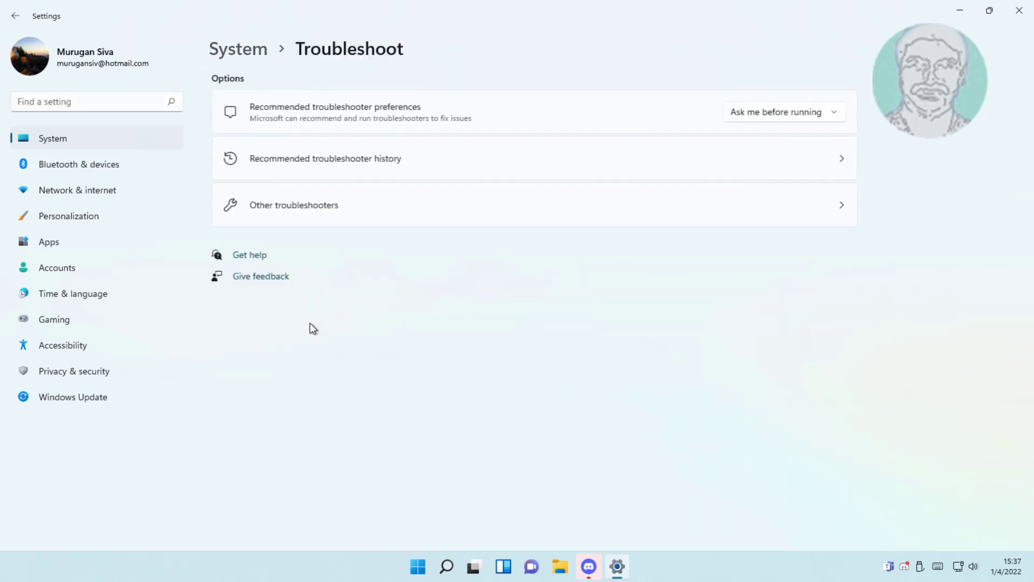
left_click(317, 210)
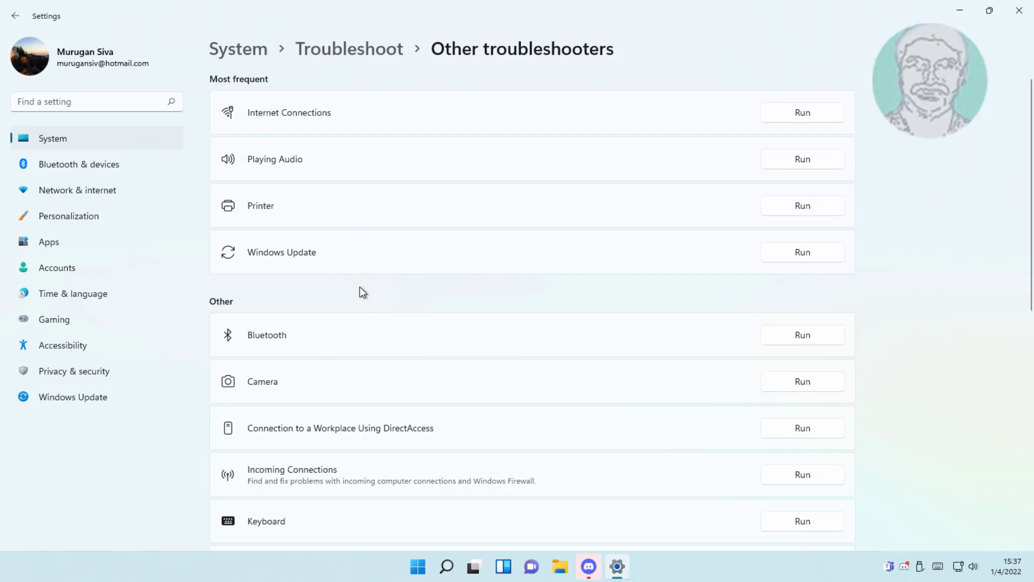
scroll(364, 323, "down", 3)
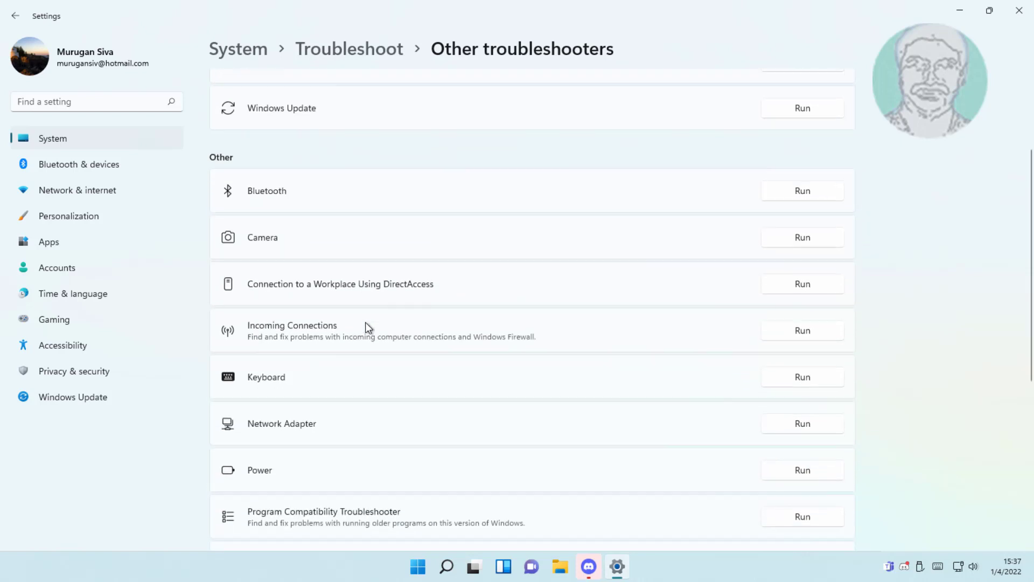
left_click(790, 377)
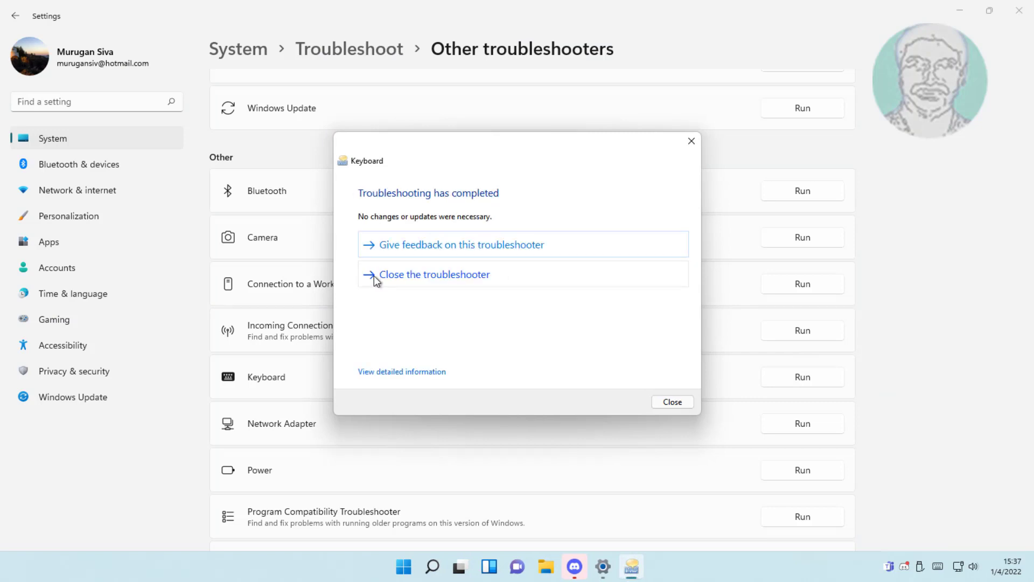
left_click(653, 403)
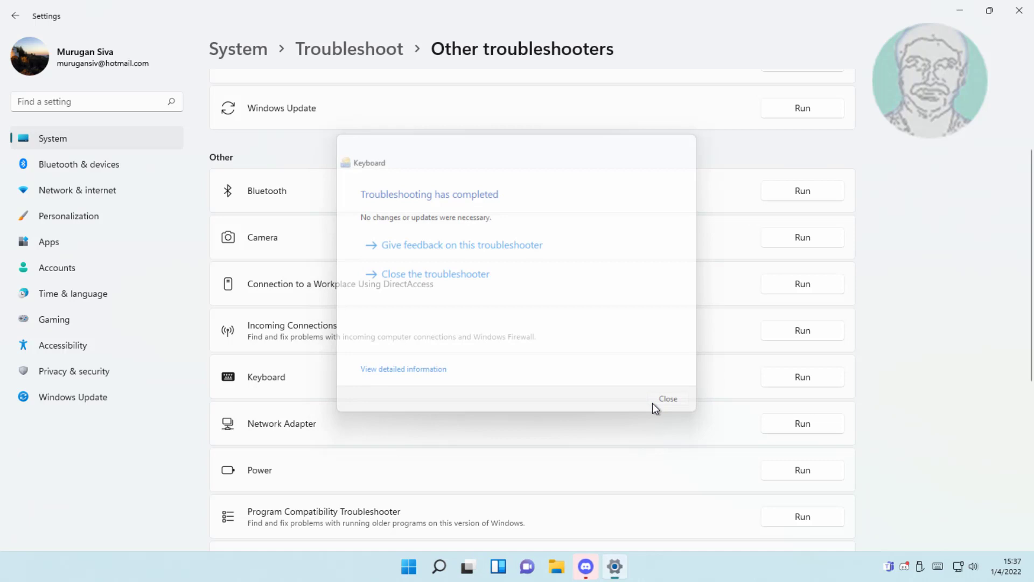
left_click(1018, 11)
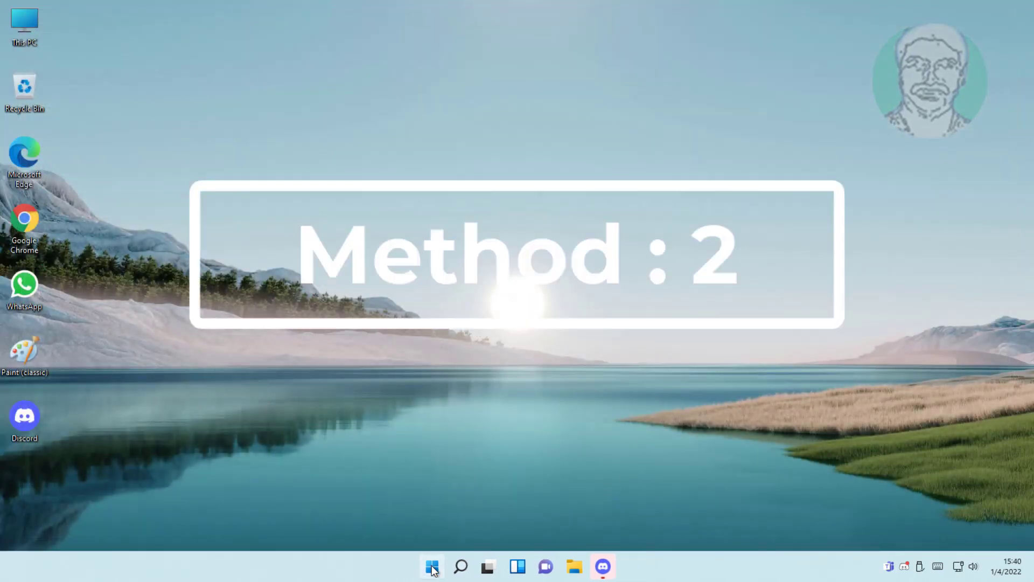
left_click(432, 566)
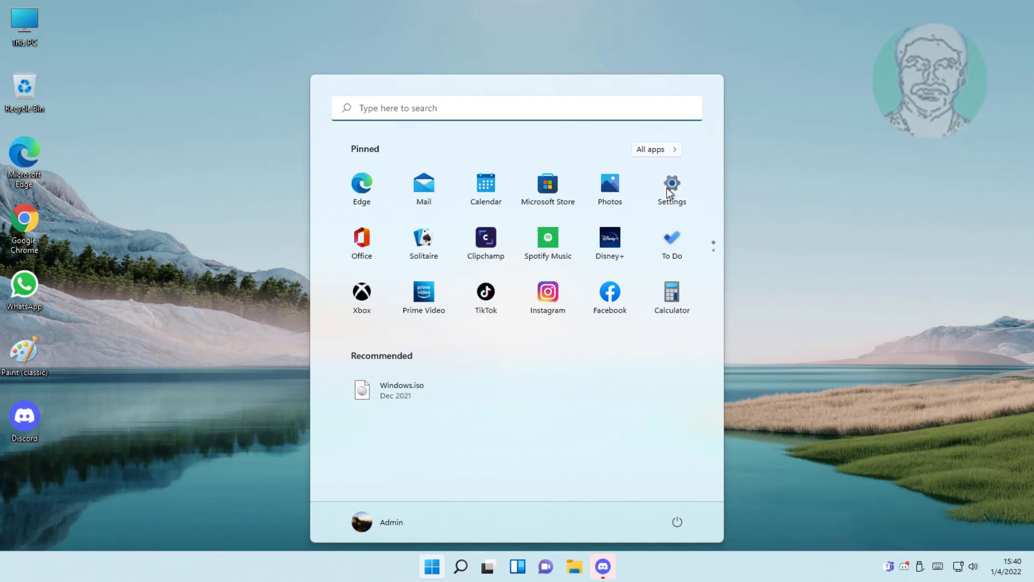
left_click(668, 192)
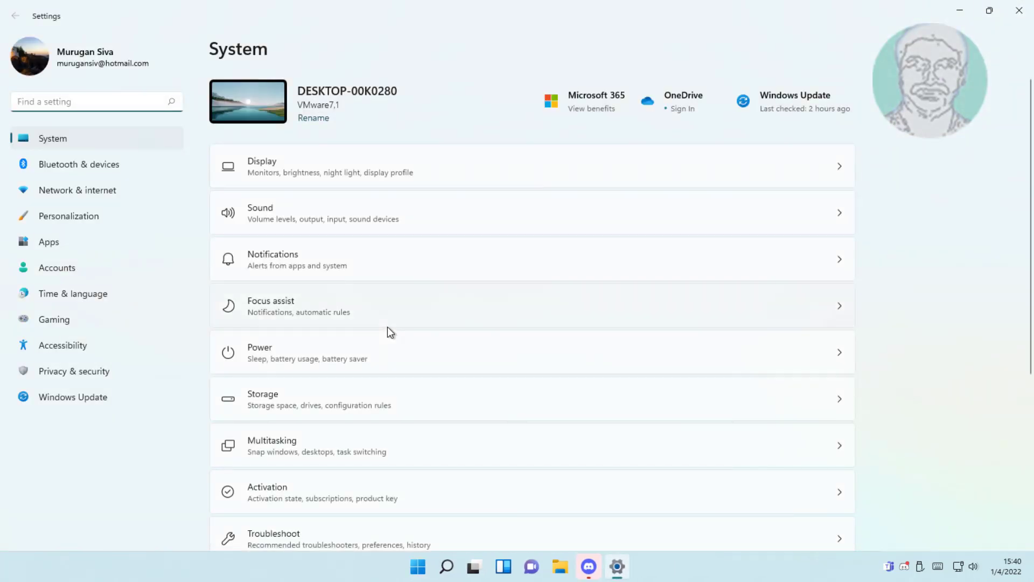
left_click(86, 344)
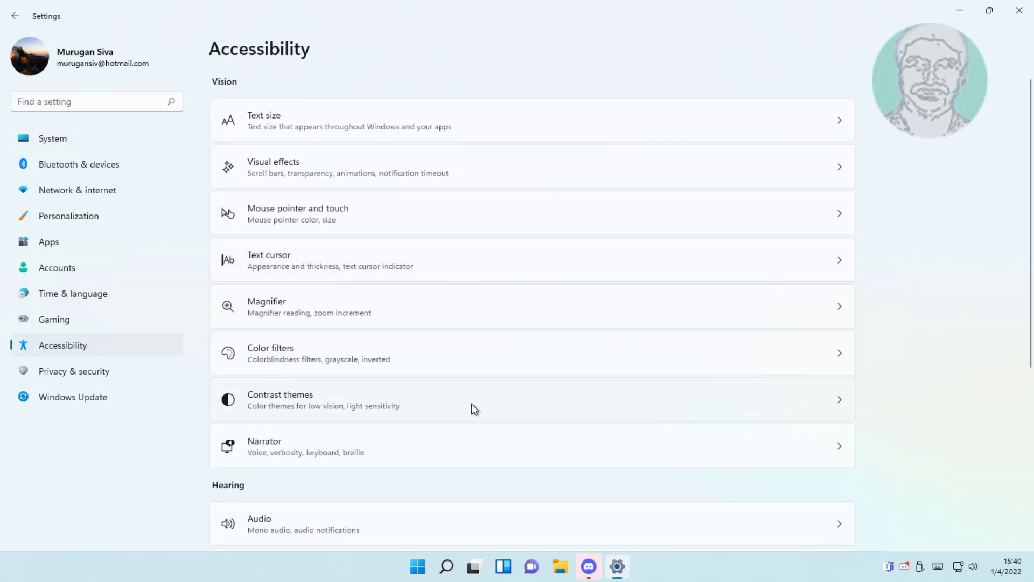
scroll(316, 460, "down", 4)
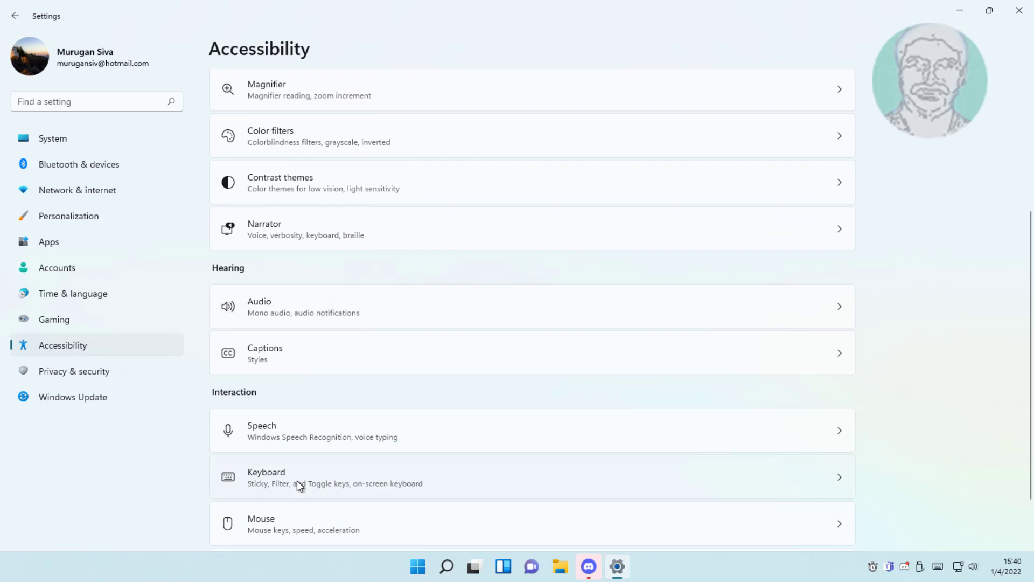
left_click(296, 481)
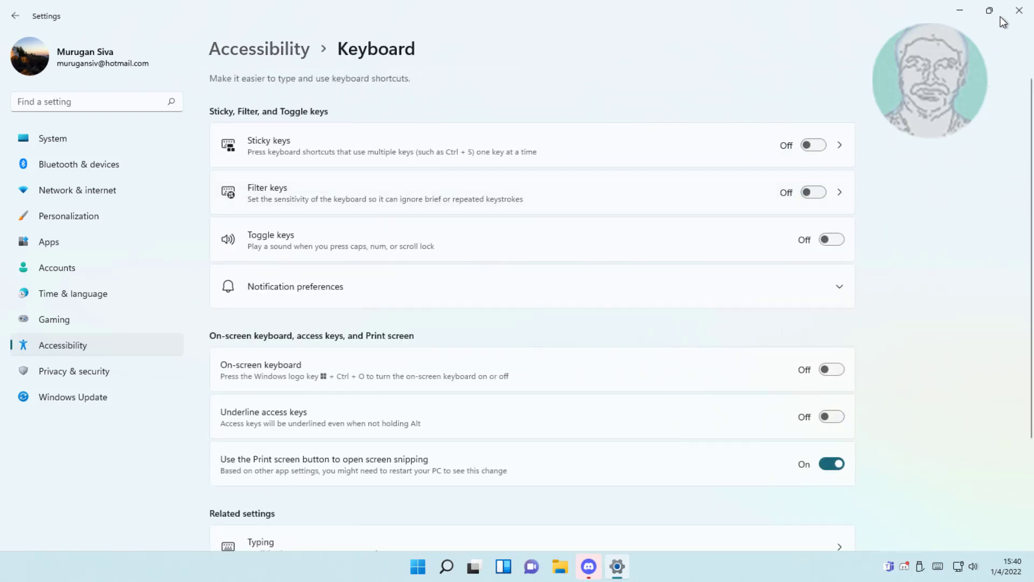
left_click(1018, 10)
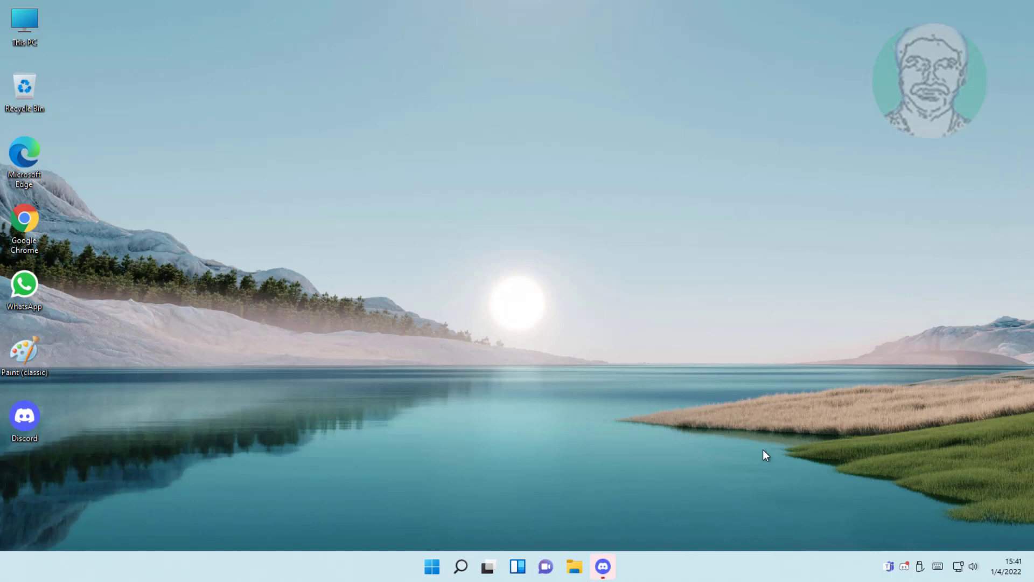
- Switch on the On-screen keyboard under Accessibility > Keyboard, then close Settings
left_click(431, 566)
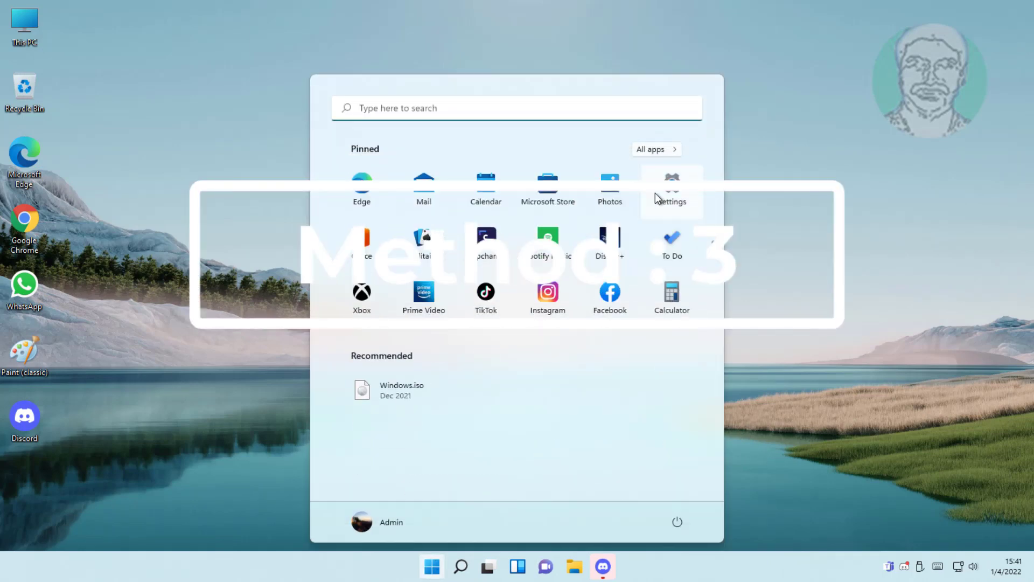
left_click(671, 189)
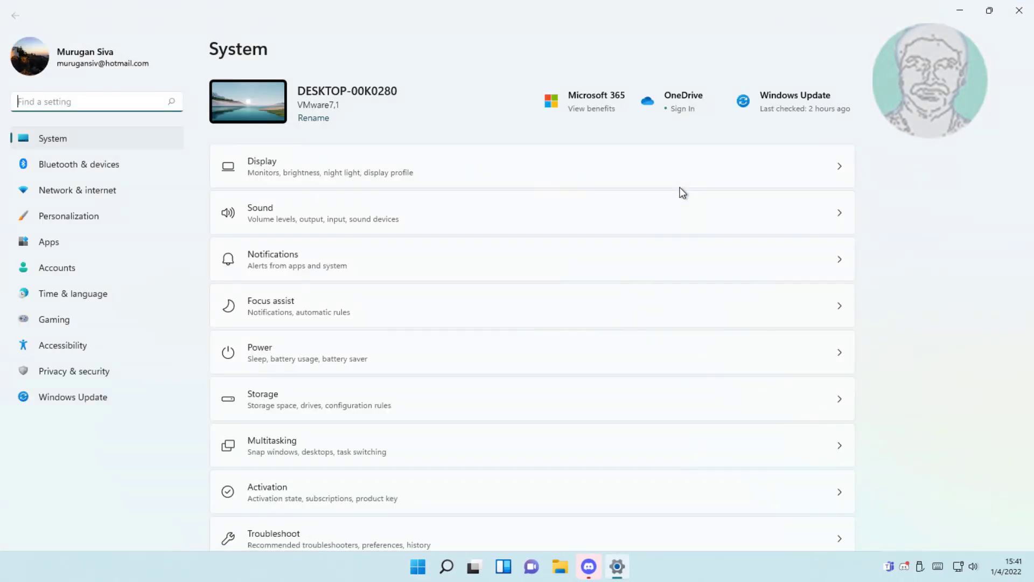
left_click(83, 342)
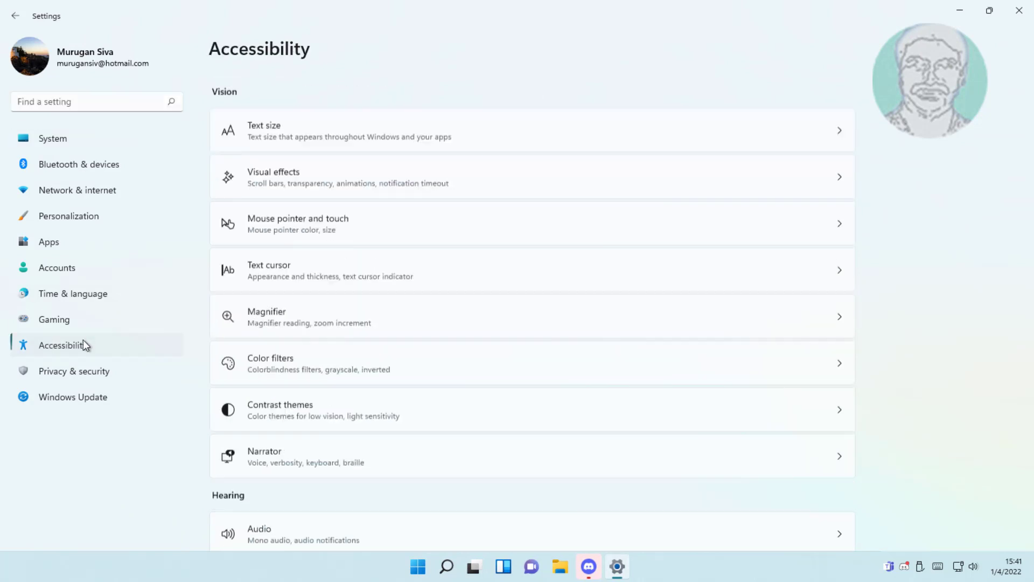
scroll(374, 419, "down", 5)
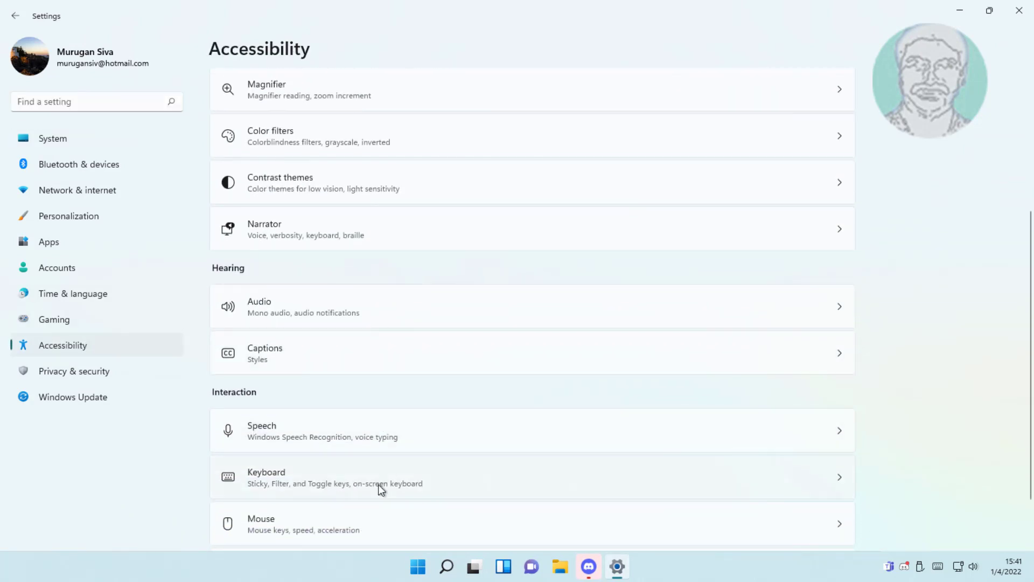
left_click(370, 486)
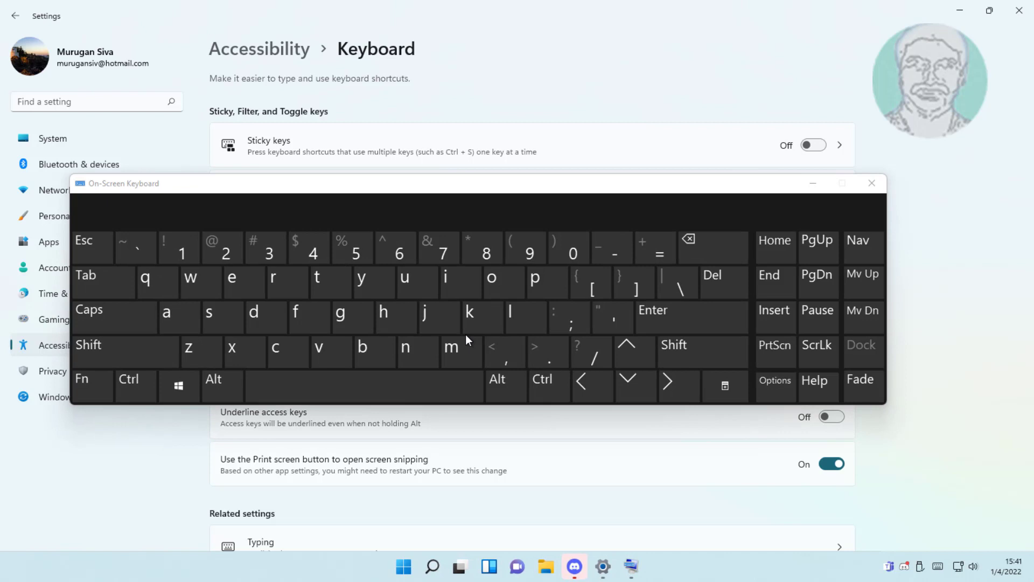
left_click(1018, 10)
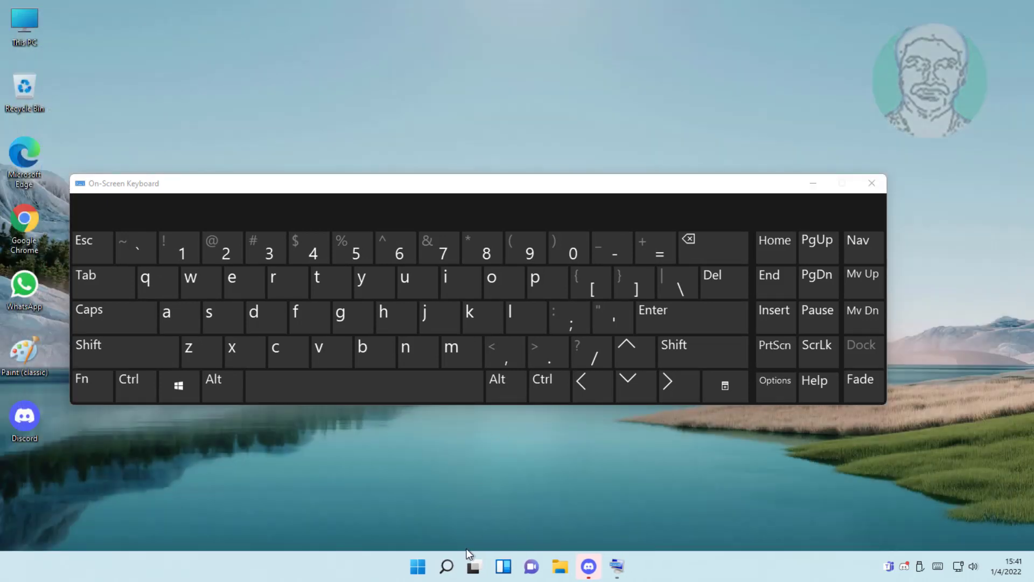
- Type 'device manager' into Windows Search with the on-screen keyboard, then minimise the keyboard
left_click(443, 572)
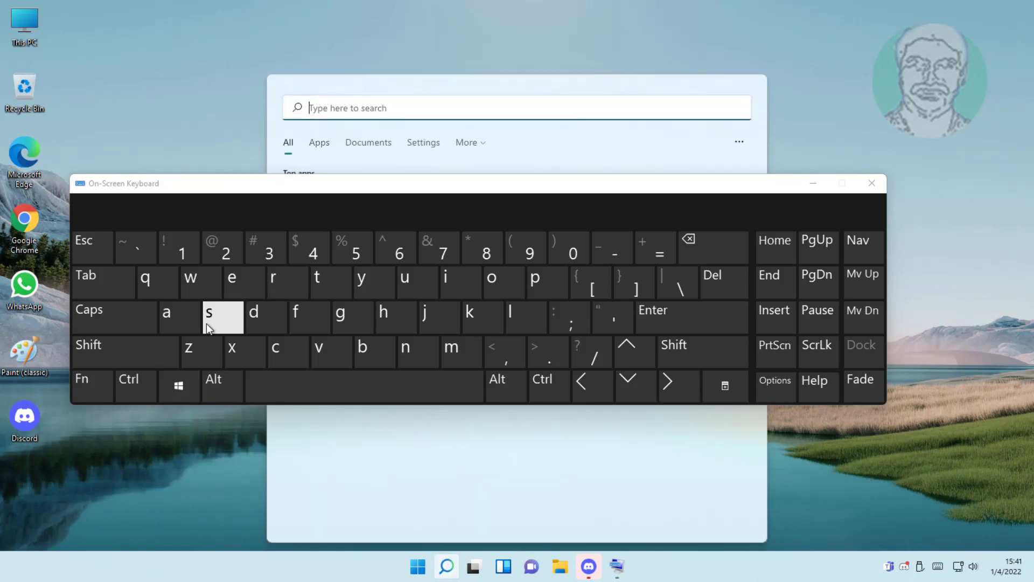
left_click(261, 319)
left_click(232, 283)
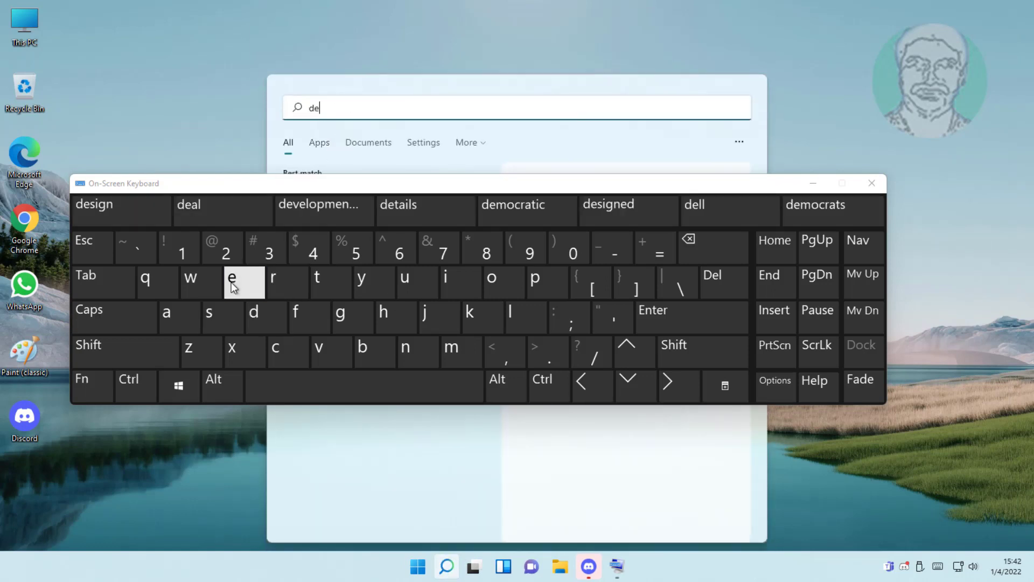
left_click(339, 352)
left_click(459, 284)
left_click(281, 350)
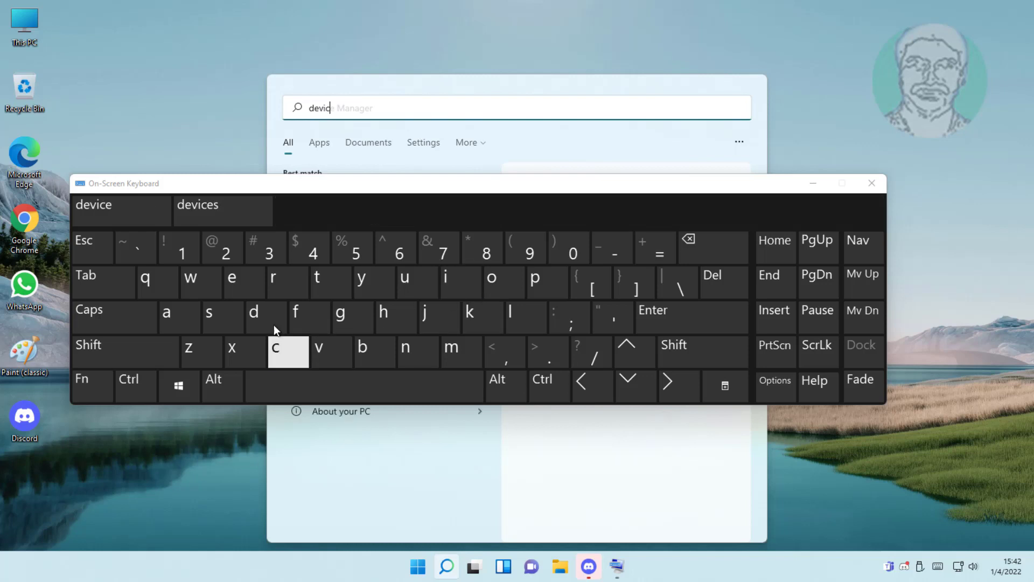
left_click(244, 293)
left_click(328, 391)
left_click(446, 355)
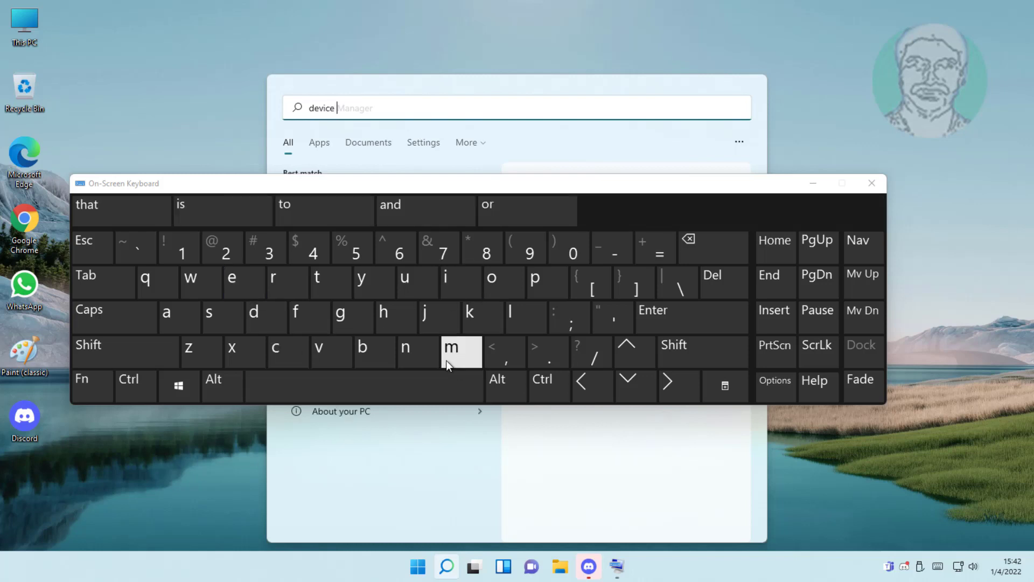
left_click(175, 317)
left_click(425, 358)
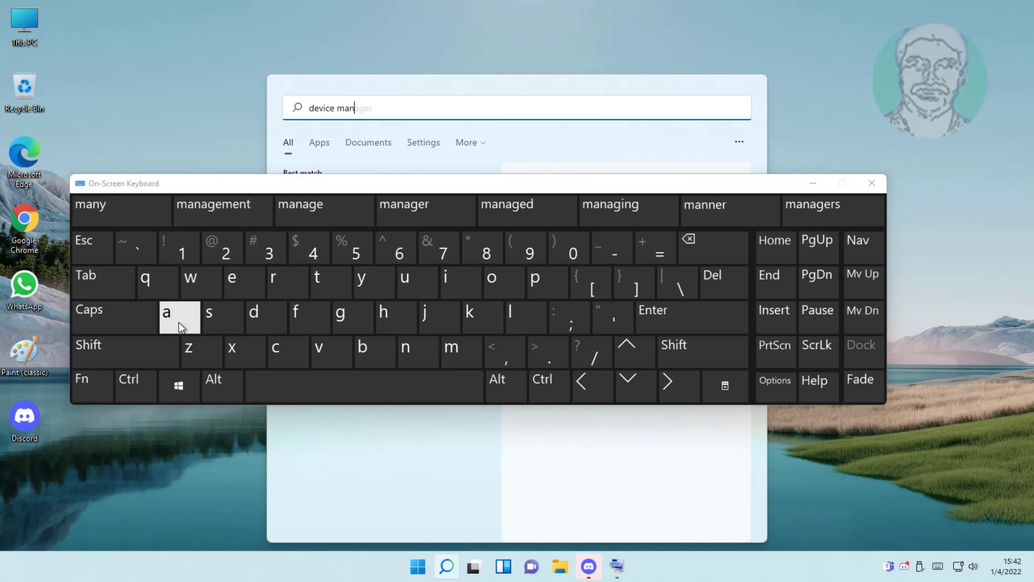
left_click(178, 322)
left_click(339, 316)
left_click(236, 281)
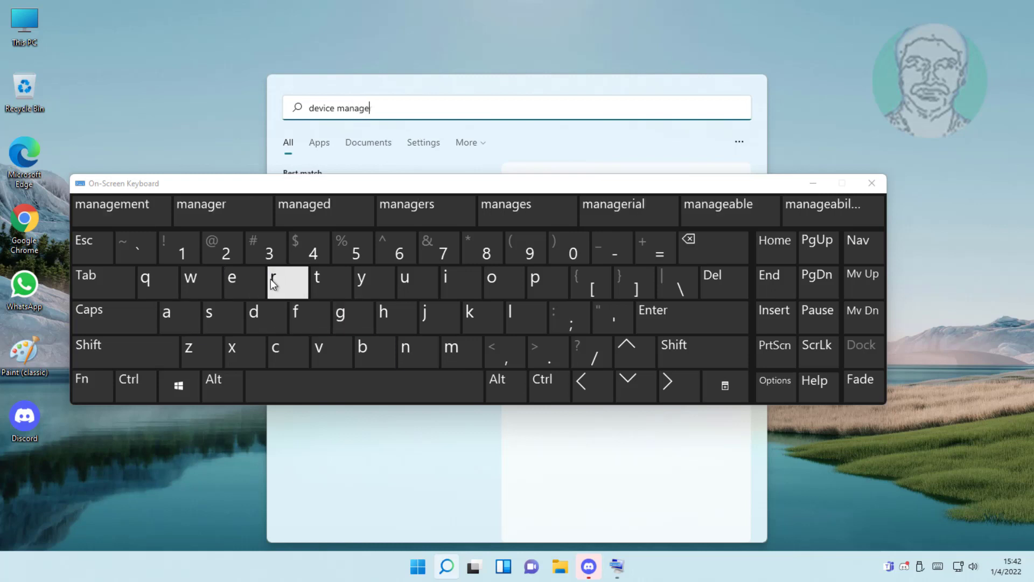
left_click(274, 282)
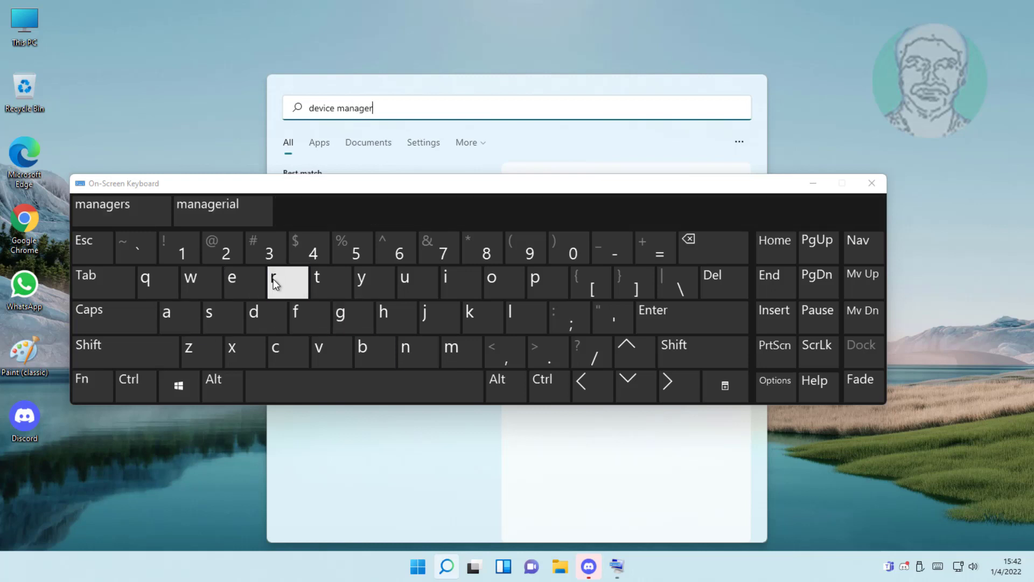
left_click(816, 184)
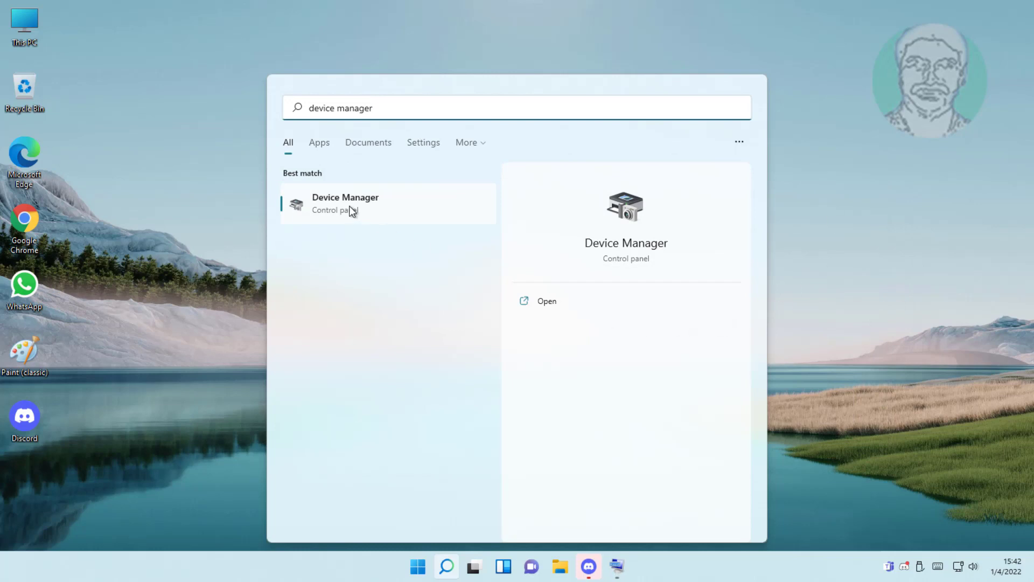
- Open Device Manager and select Standard PS/2 Keyboard under Keyboards
left_click(352, 211)
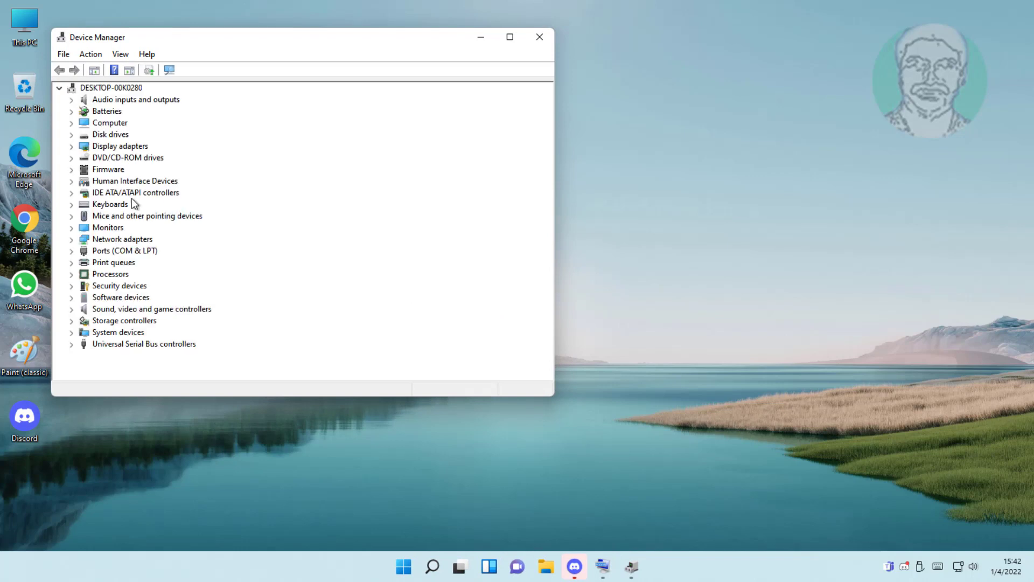
left_click(110, 204)
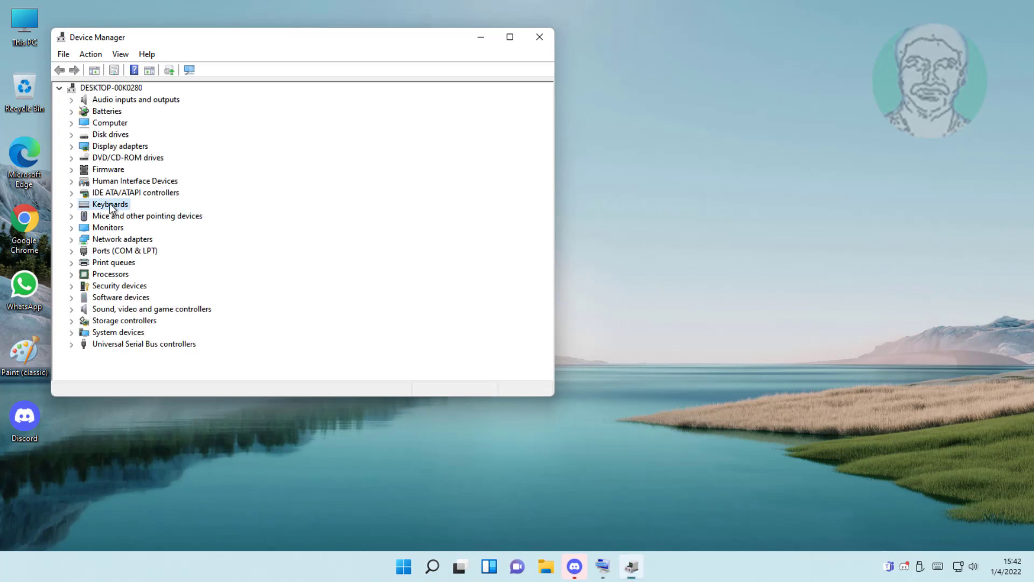
left_click(71, 205)
left_click(153, 217)
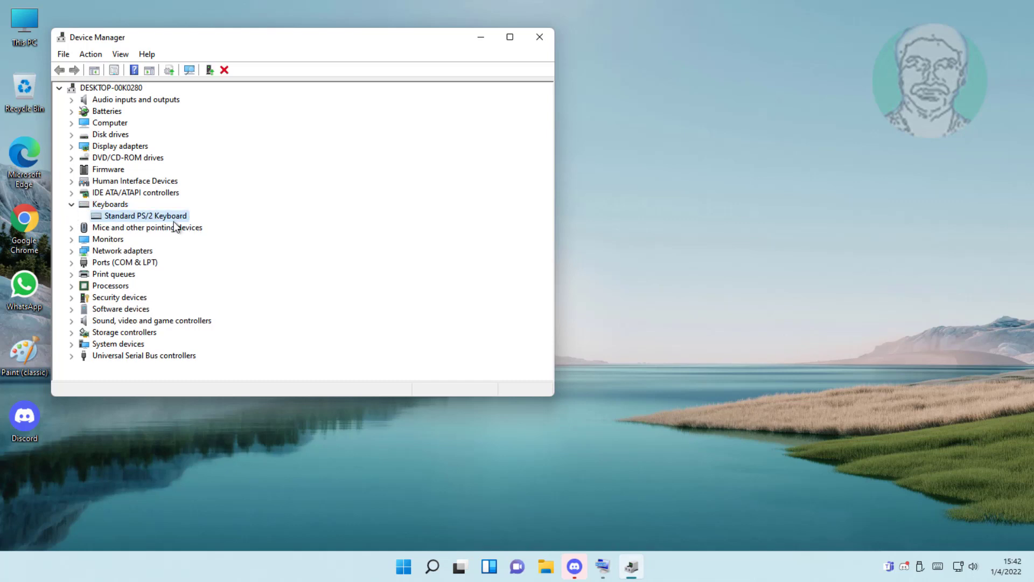
- Reinstall the Standard PS/2 Keyboard driver by picking it from the compatible drivers list
right_click(180, 219)
left_click(234, 228)
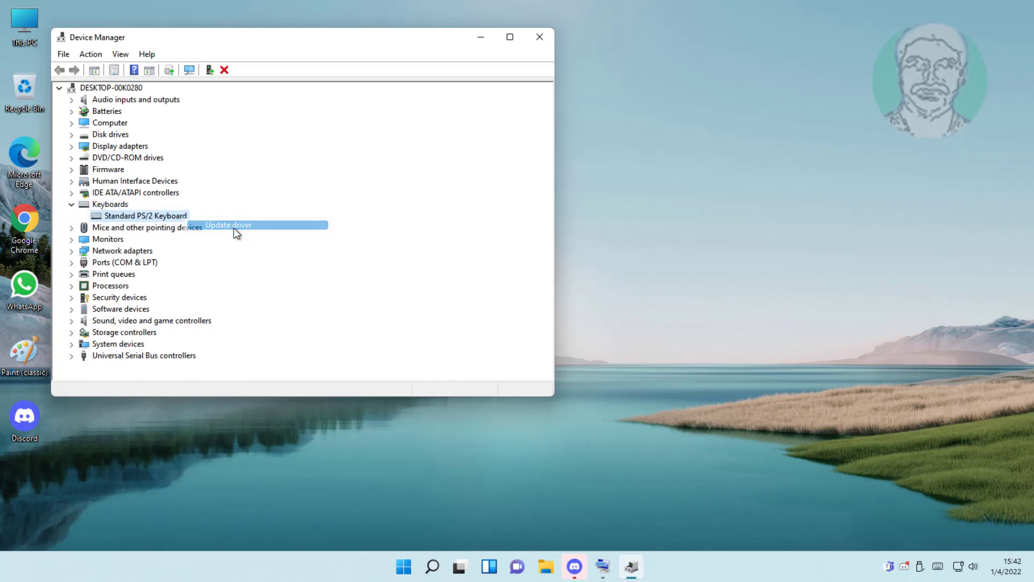
left_click(235, 259)
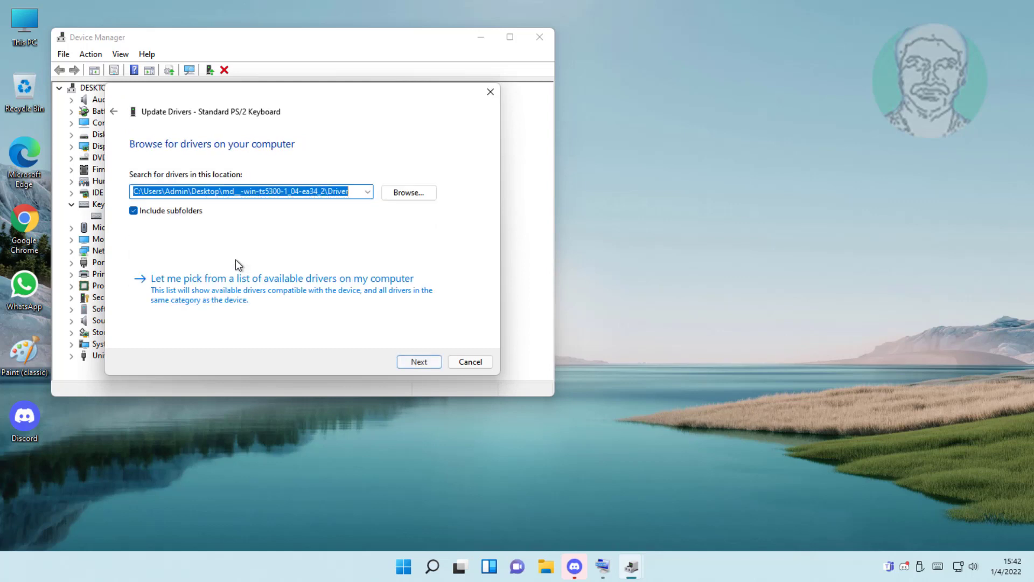
left_click(273, 293)
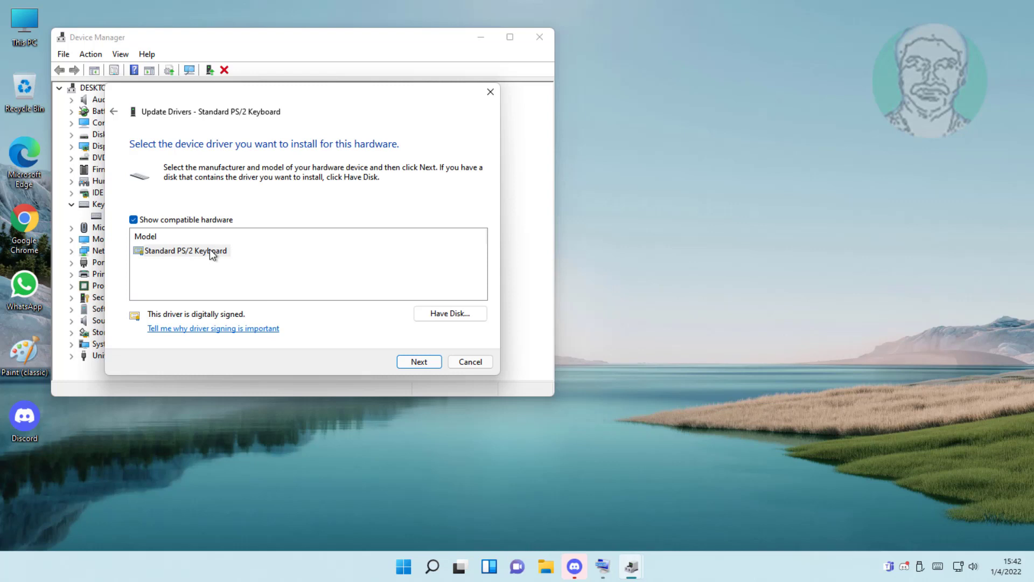
left_click(210, 251)
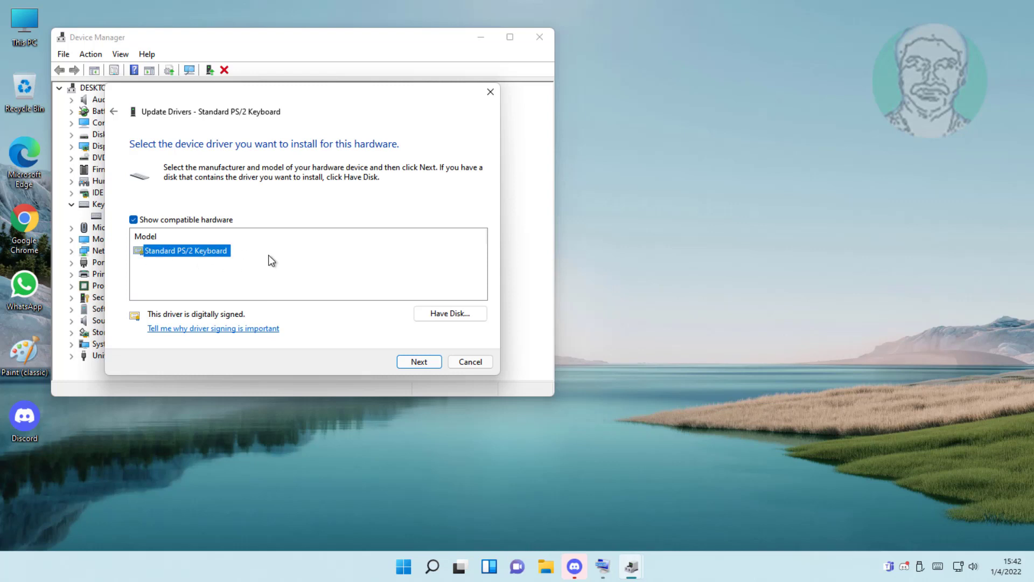
left_click(409, 361)
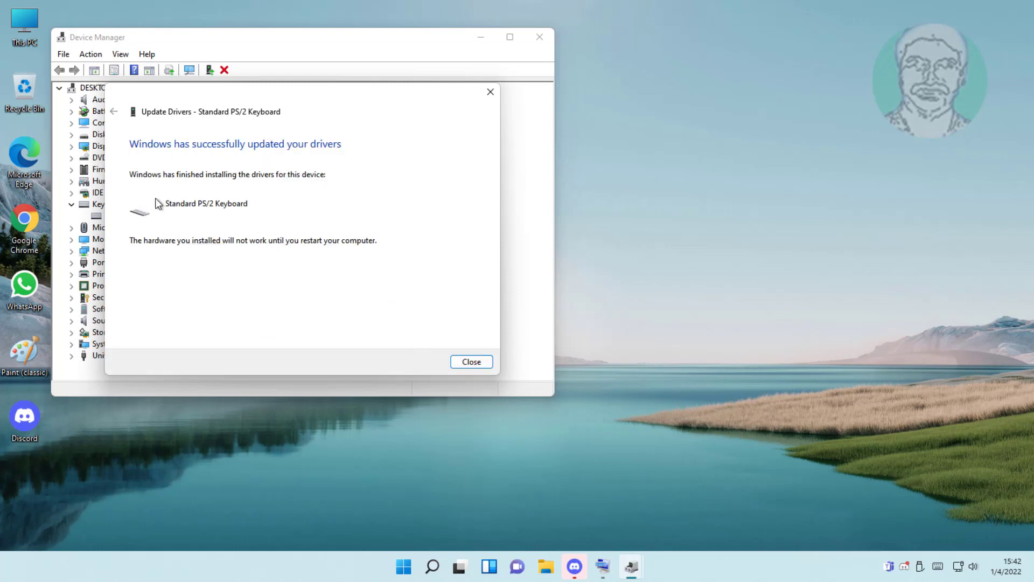
- Dismiss the driver update notice and switch the On-screen keyboard on in Accessibility > Keyboard
left_click(471, 362)
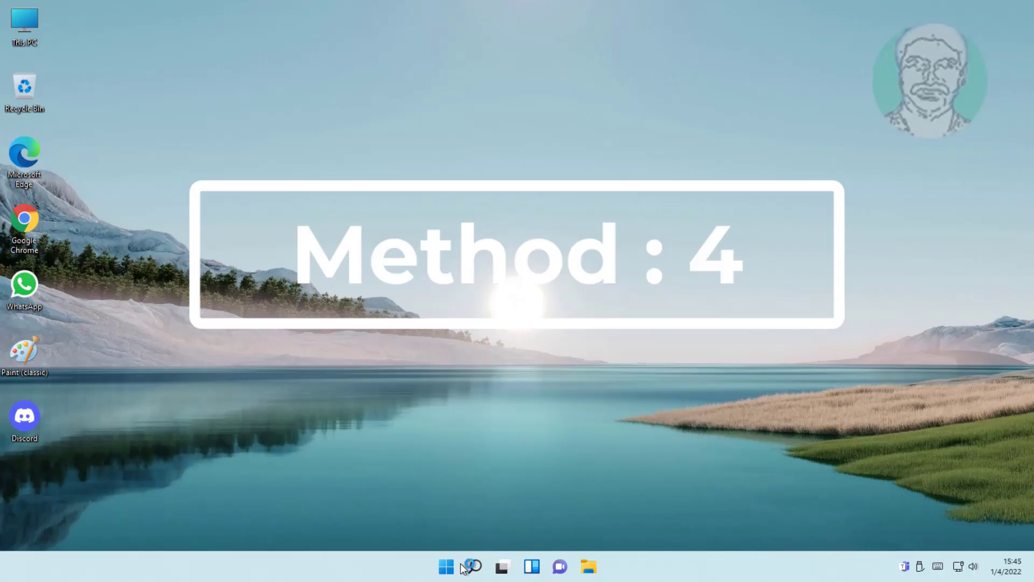
left_click(454, 563)
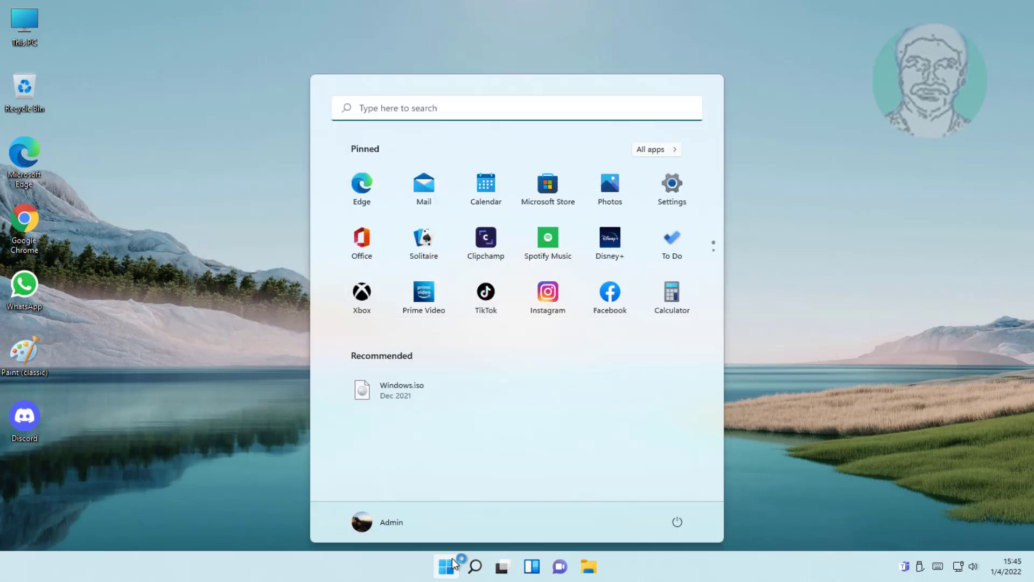
left_click(673, 184)
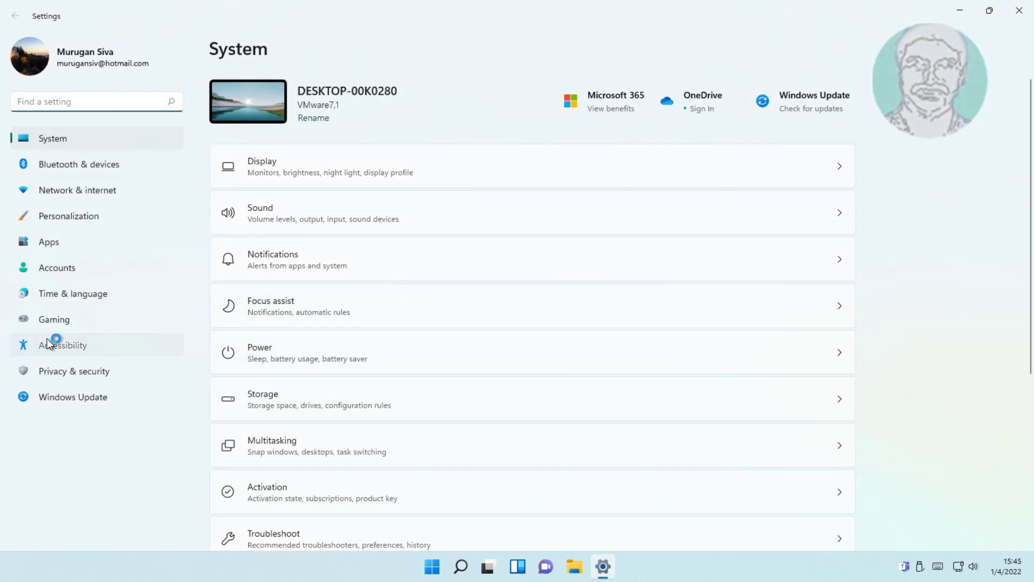
left_click(46, 339)
scroll(423, 396, "down", 5)
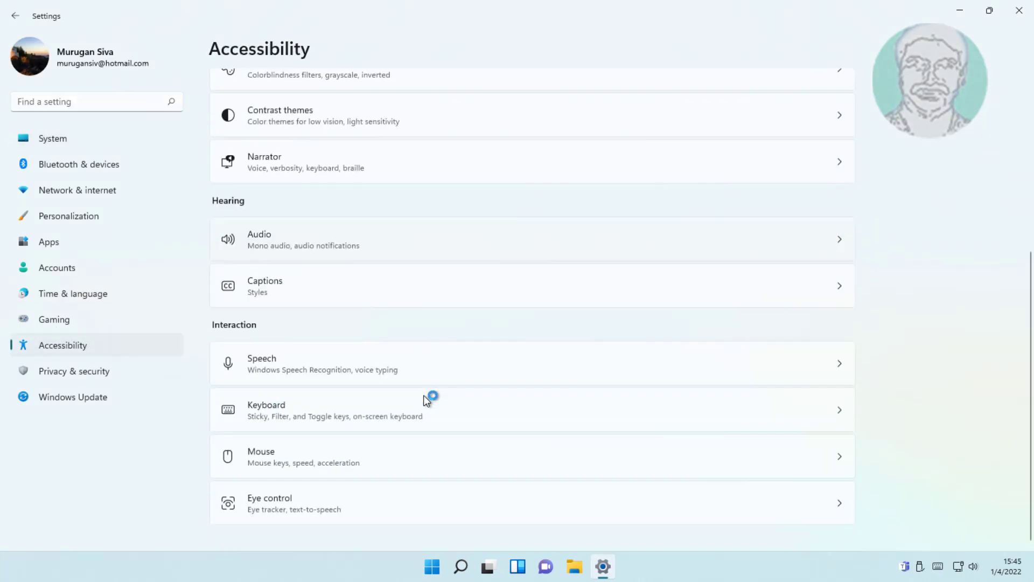
left_click(381, 409)
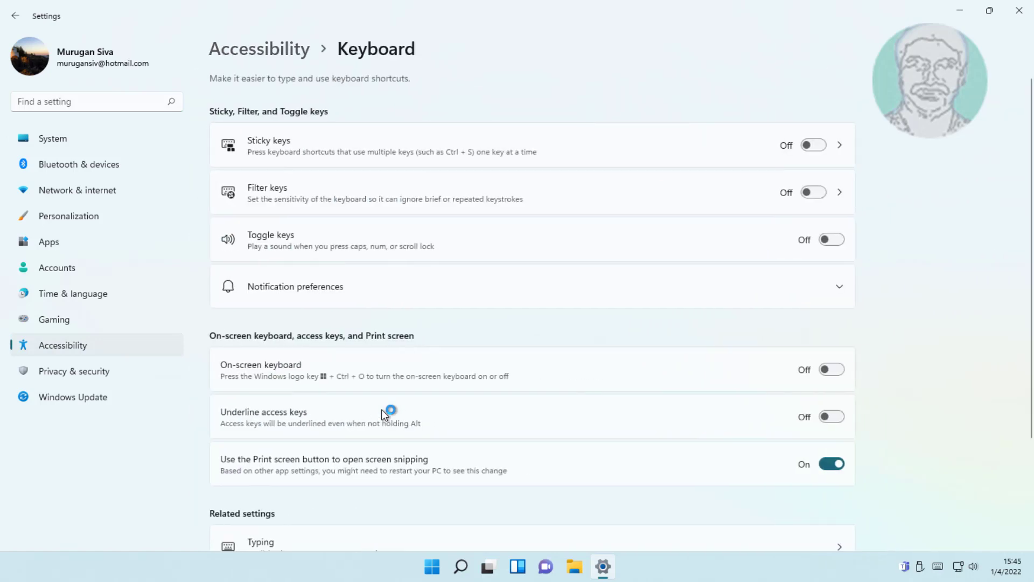
left_click(833, 368)
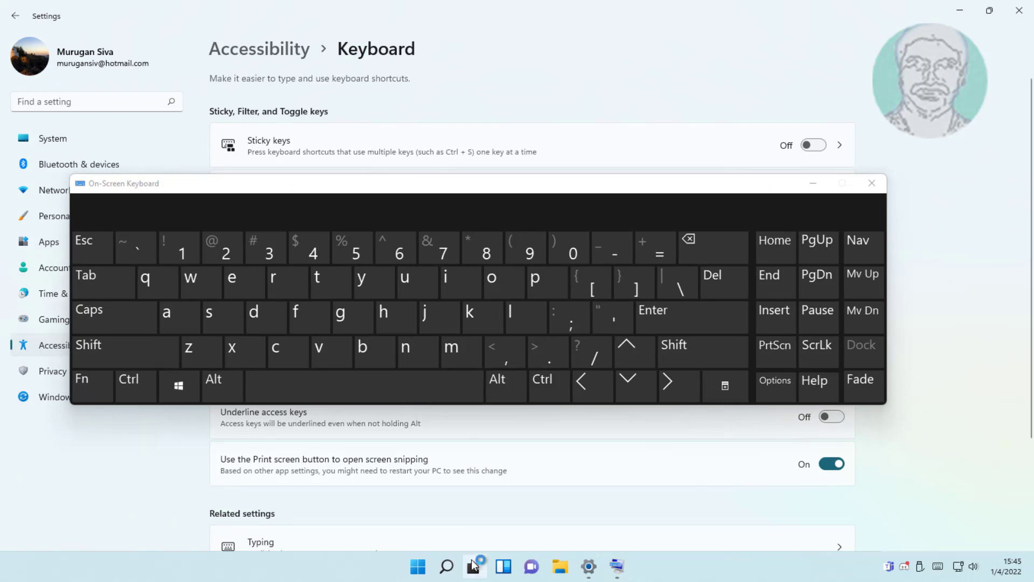
- Type 'device manager' on the on-screen keyboard and open Device Manager from the best match
left_click(446, 566)
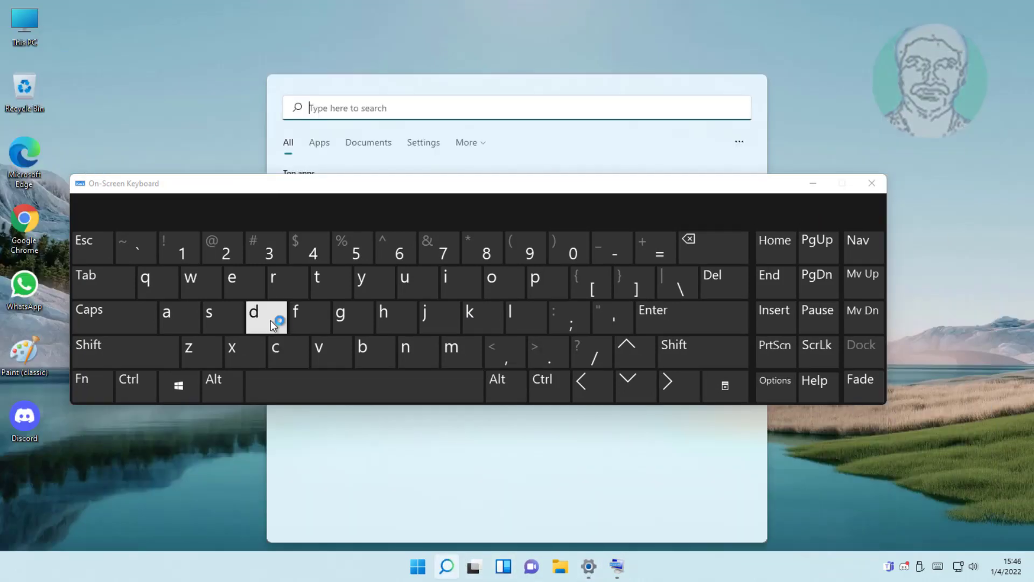
left_click(248, 311)
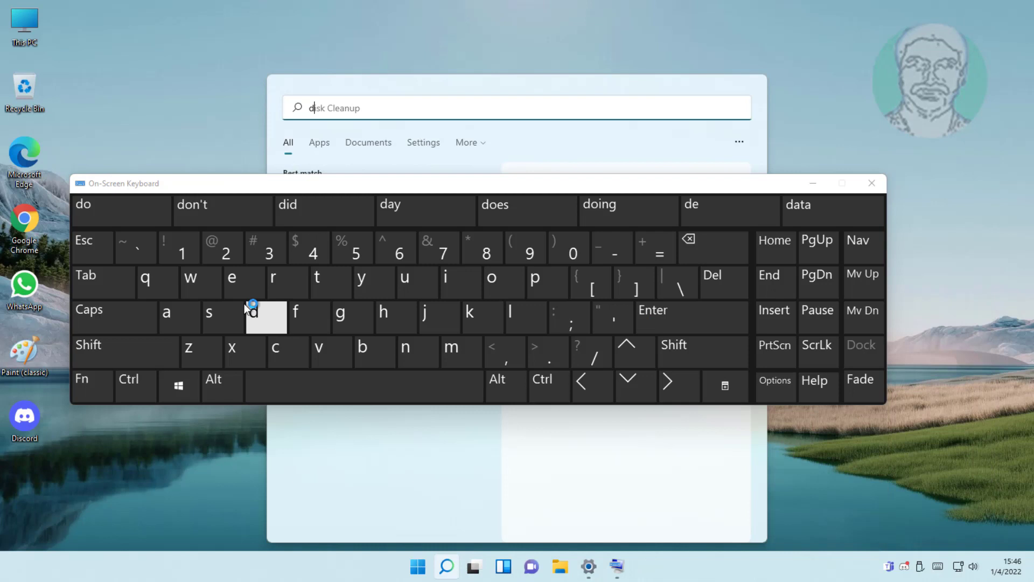
left_click(239, 280)
left_click(326, 349)
left_click(460, 282)
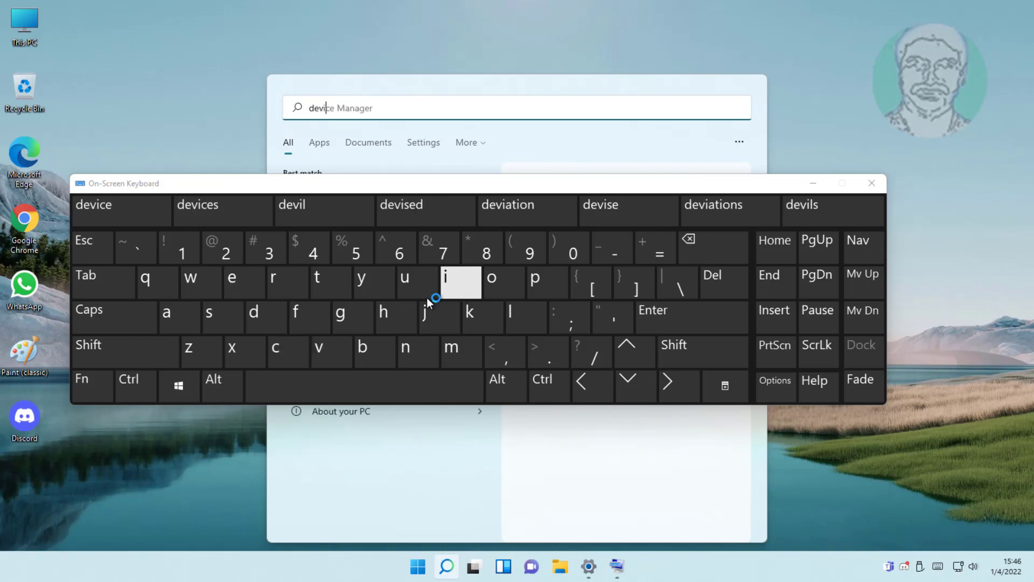
left_click(299, 352)
left_click(234, 277)
left_click(326, 393)
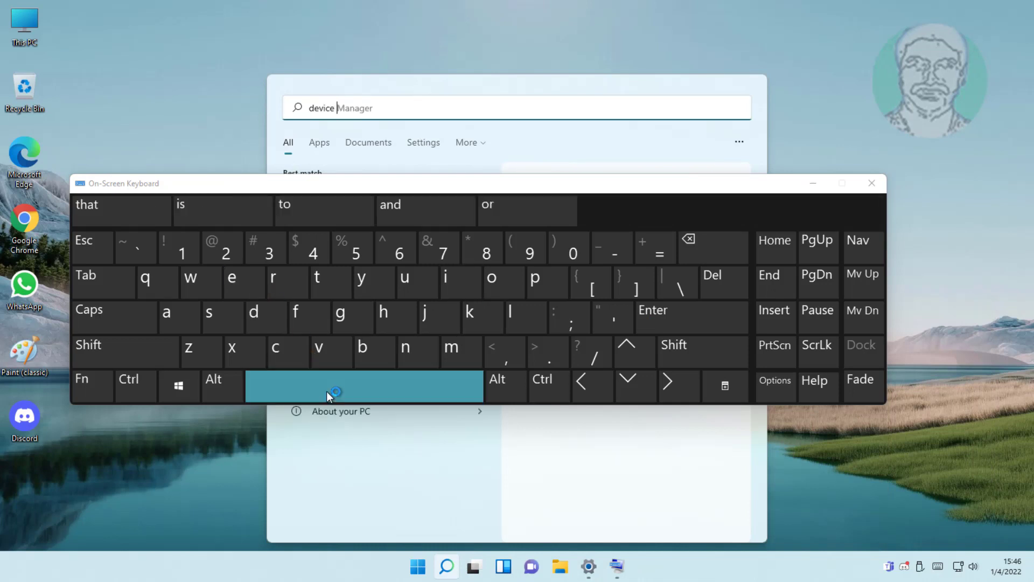
left_click(450, 353)
left_click(183, 317)
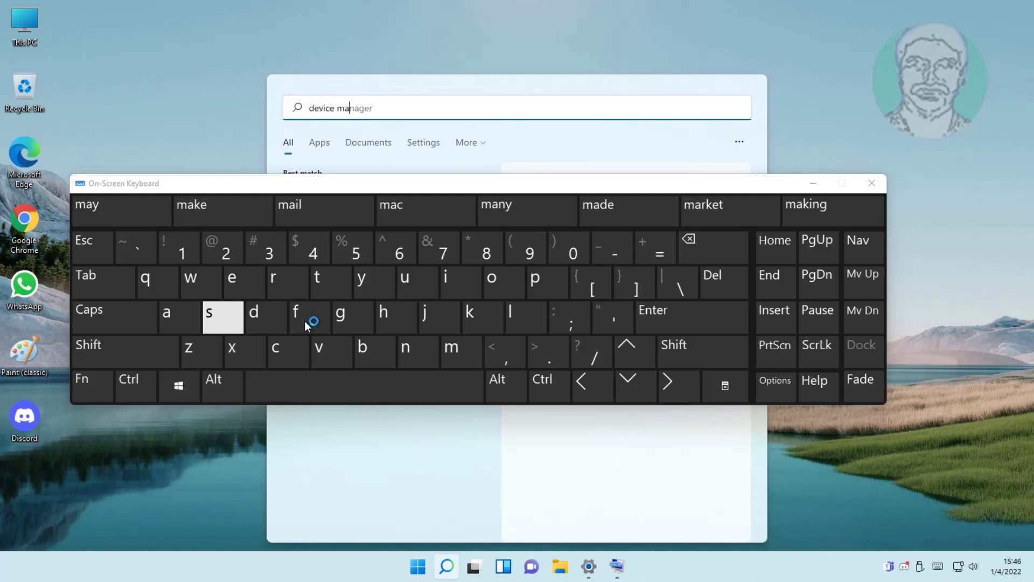
left_click(414, 353)
left_click(180, 322)
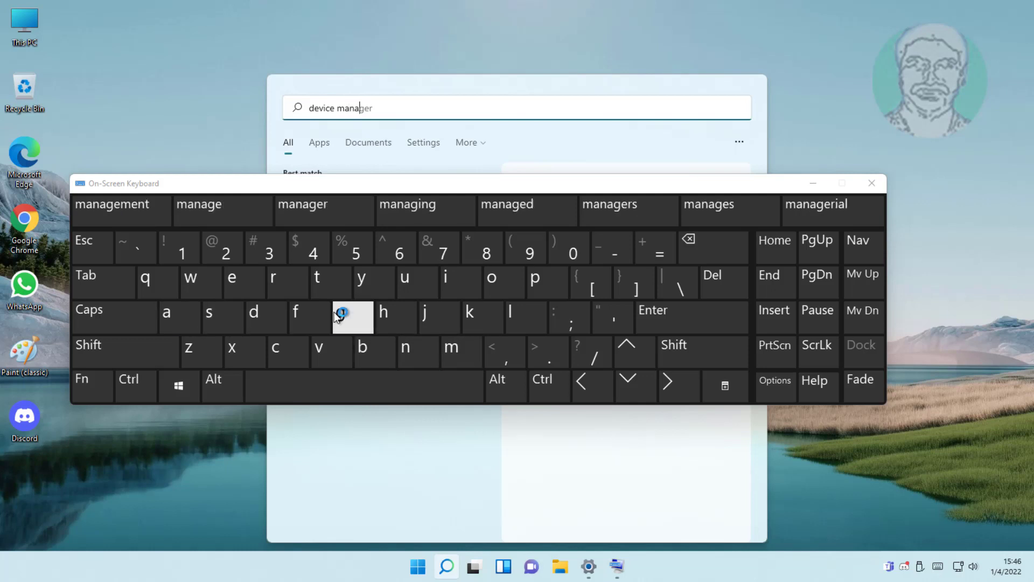
left_click(336, 315)
left_click(254, 293)
left_click(289, 276)
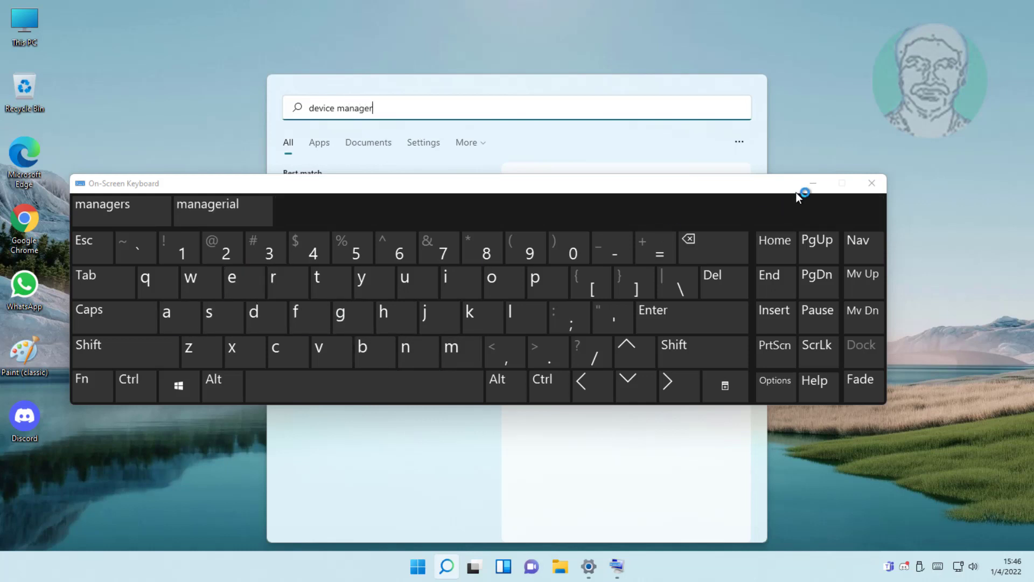
left_click(813, 183)
left_click(334, 199)
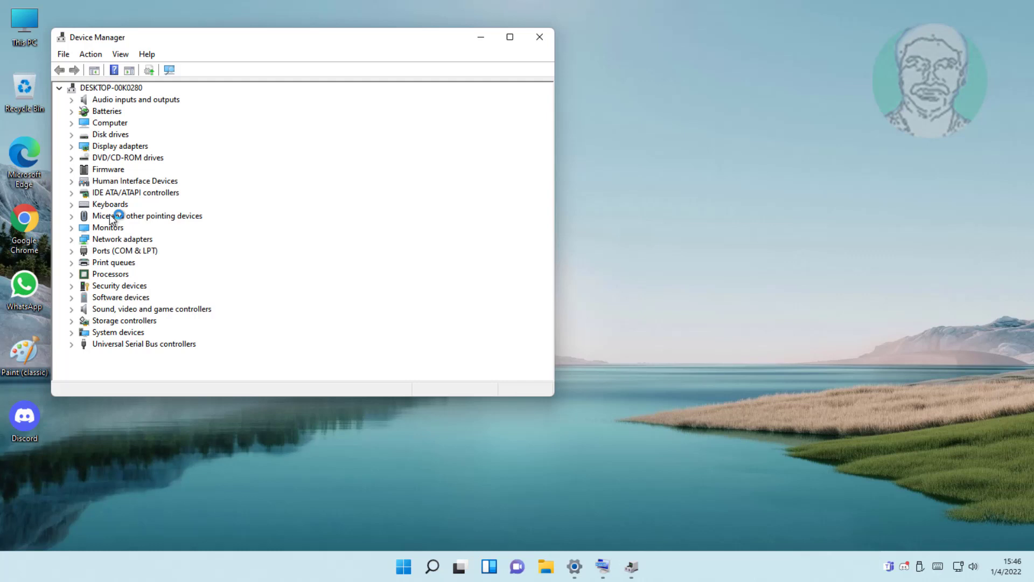
- Search automatically for a Standard PS/2 Keyboard driver, then continue to Windows Update for updated drivers
left_click(105, 205)
left_click(72, 204)
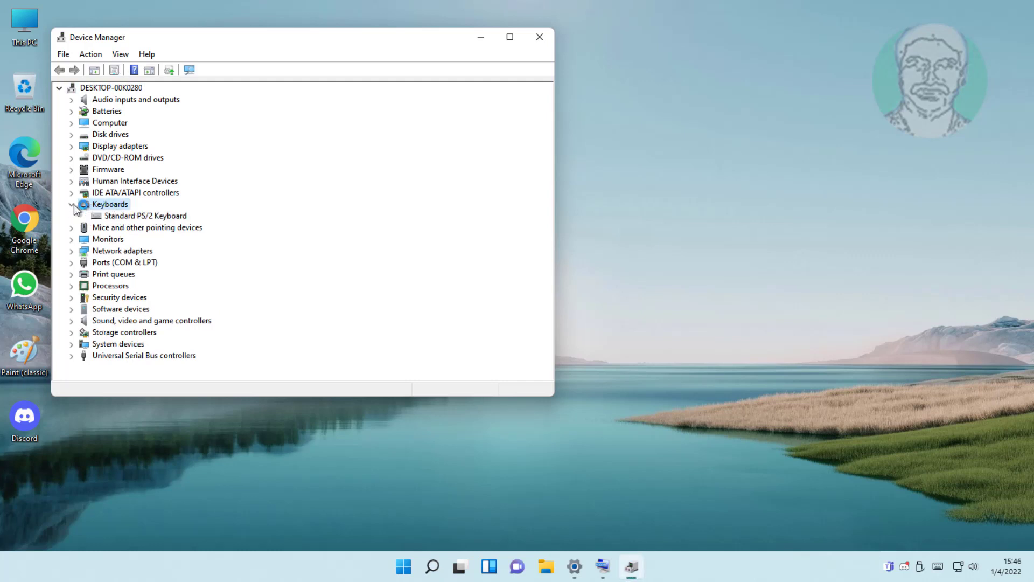
left_click(143, 215)
right_click(163, 218)
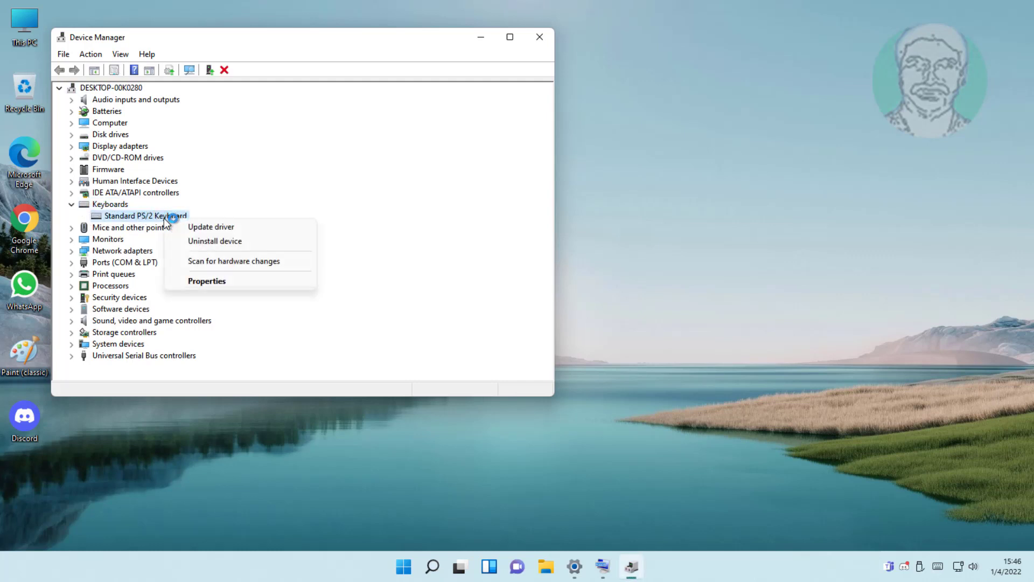
left_click(212, 227)
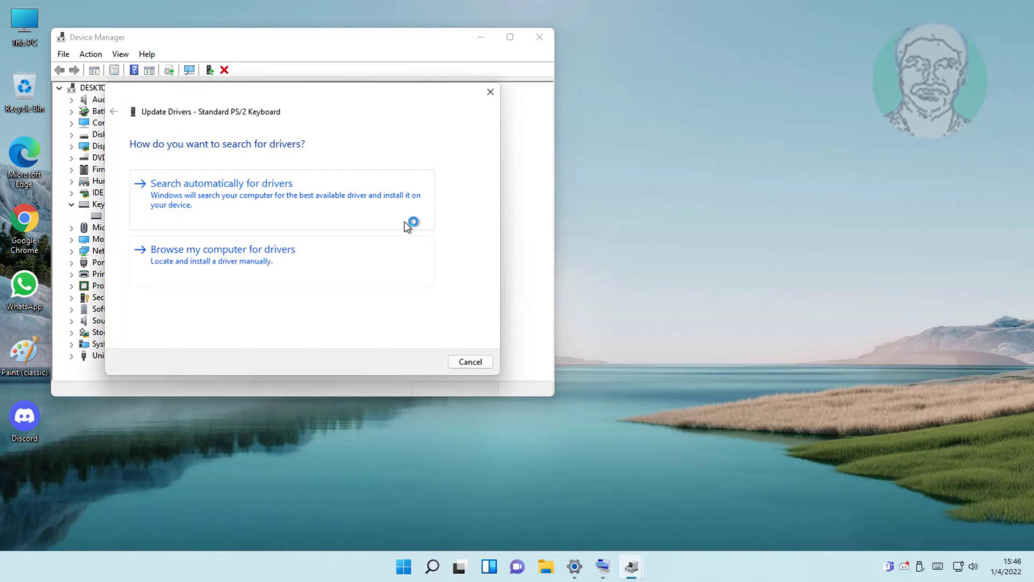
left_click(243, 184)
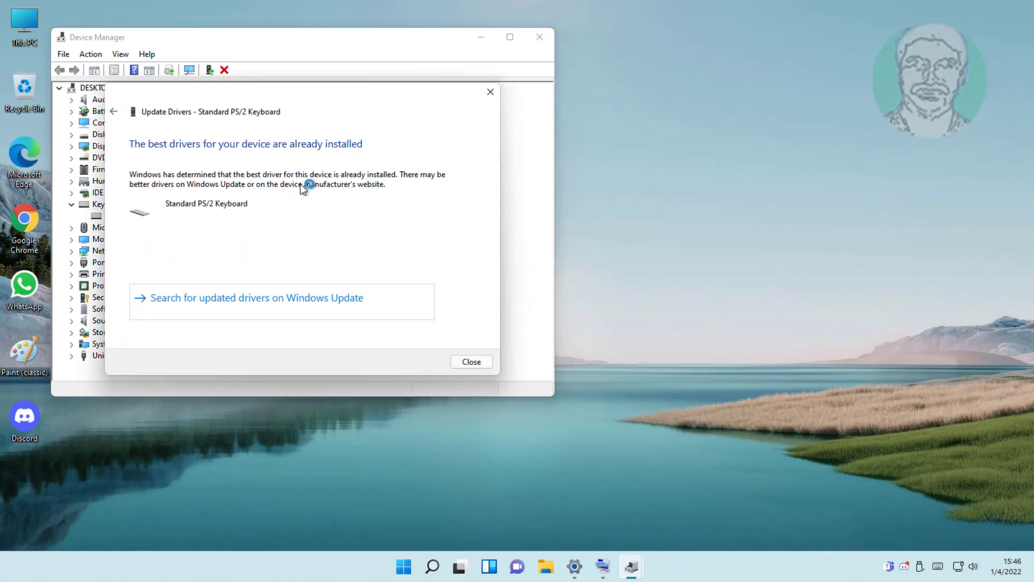
left_click(264, 294)
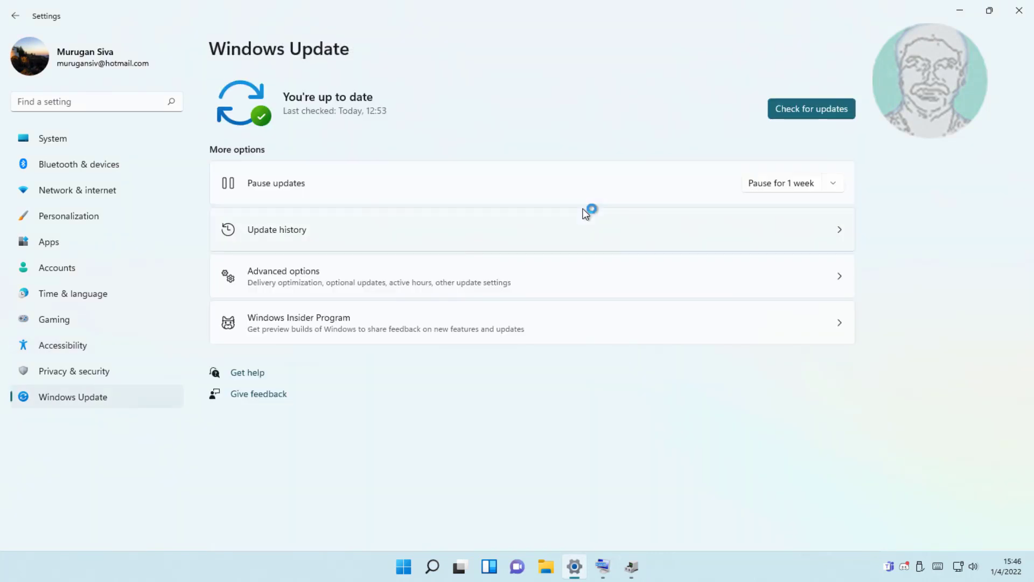
- Check for updates, confirm 'You're up to date', and close Settings
left_click(838, 108)
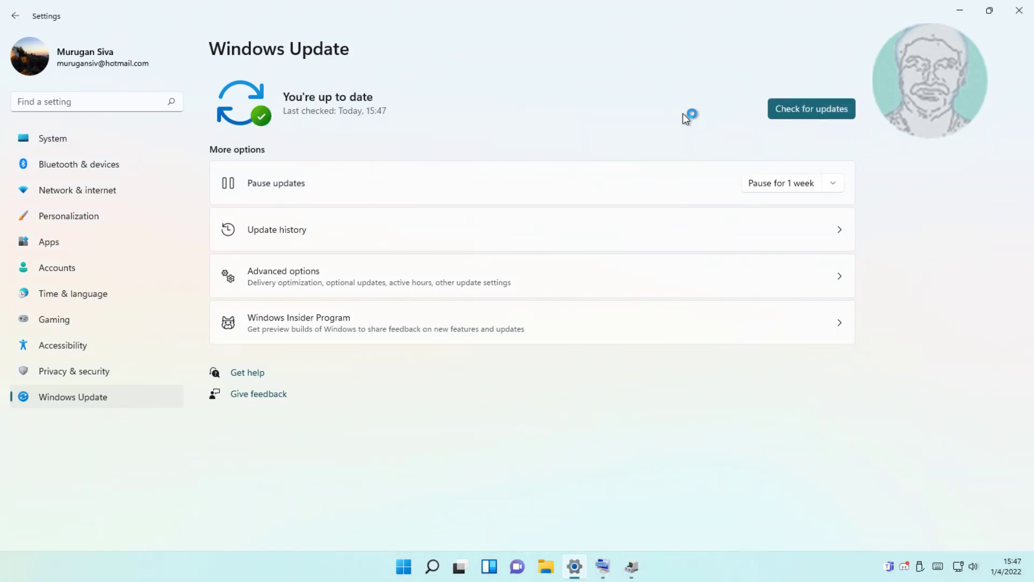
left_click(1030, 12)
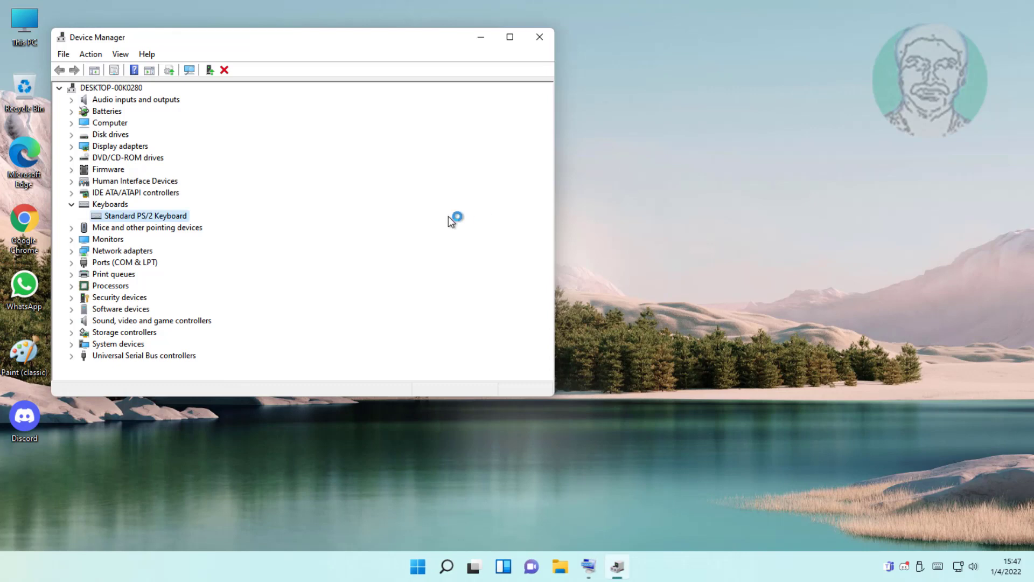
- Close Device Manager, turn the On-screen keyboard back on in Accessibility > Keyboard, and minimise Settings
left_click(542, 36)
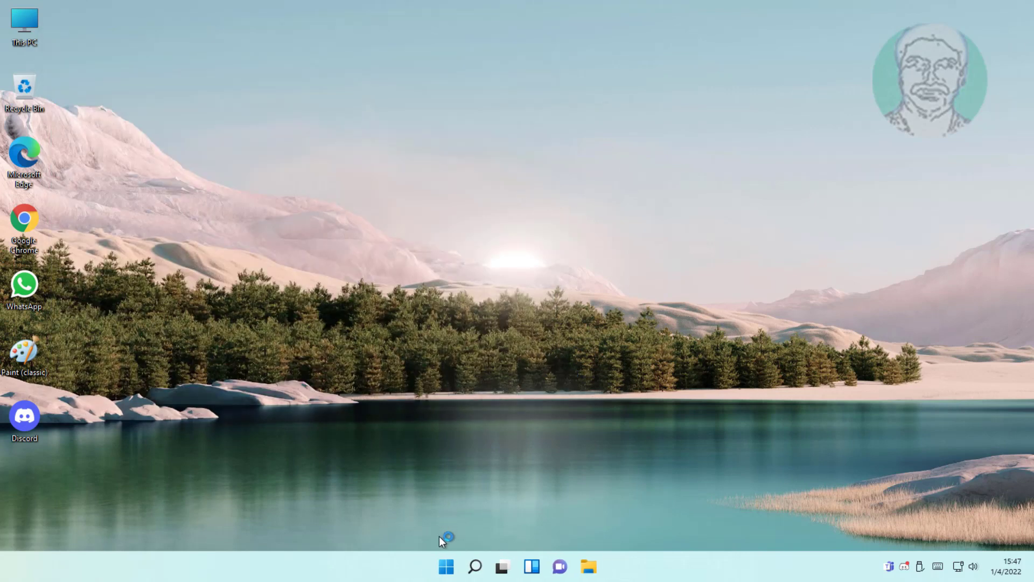
left_click(447, 568)
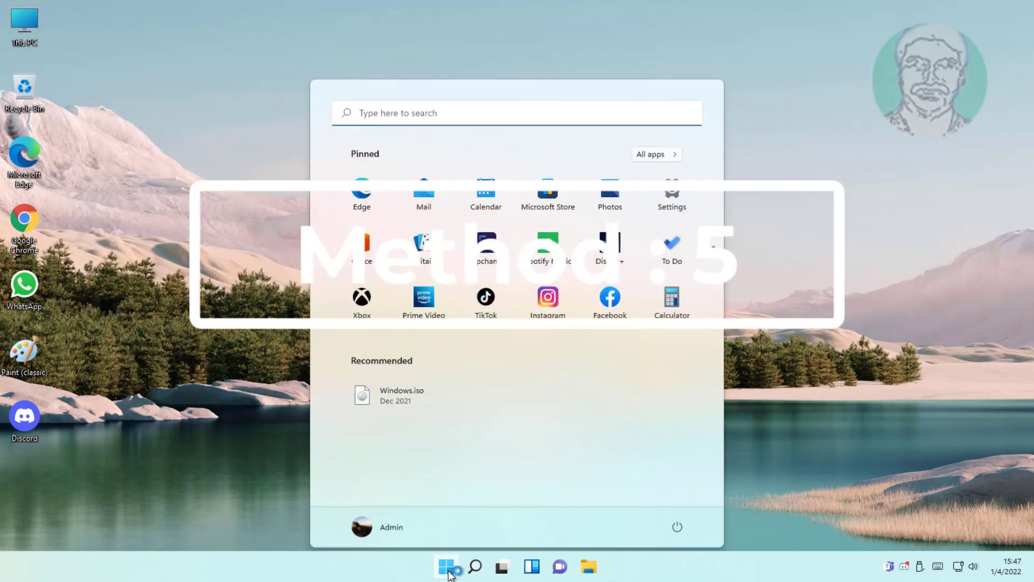
left_click(671, 193)
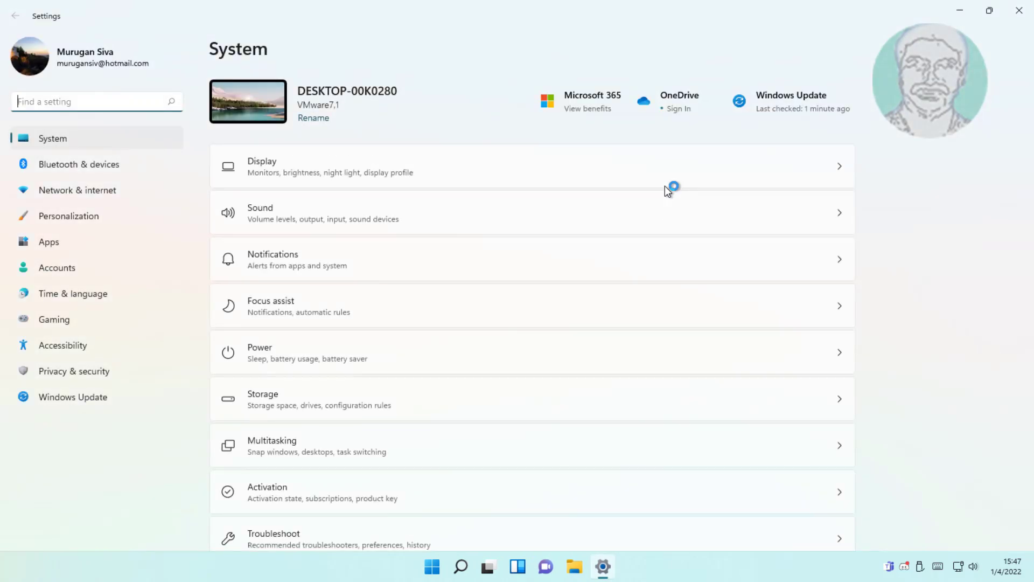
left_click(77, 339)
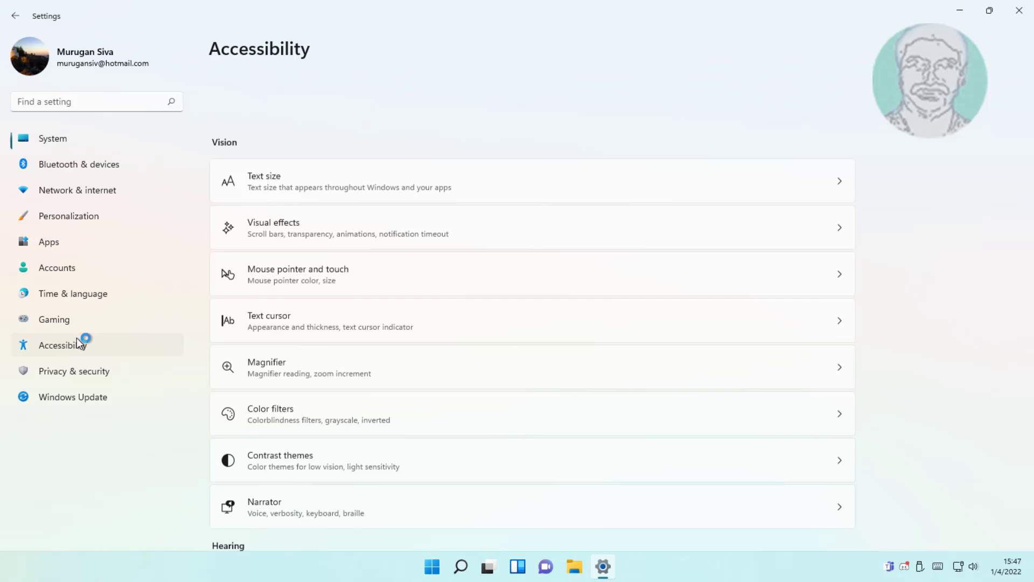
scroll(356, 502, "down", 5)
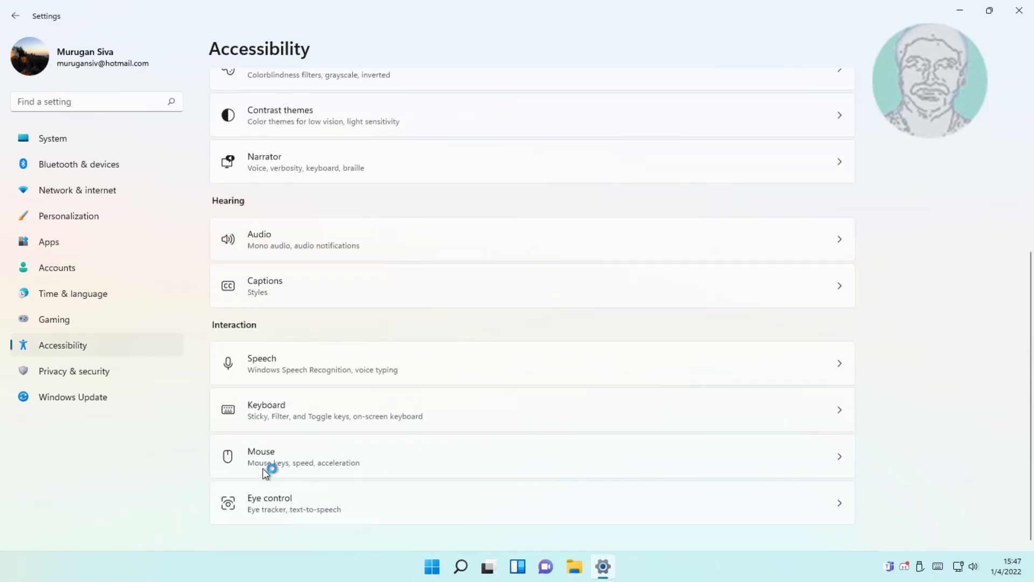
left_click(341, 418)
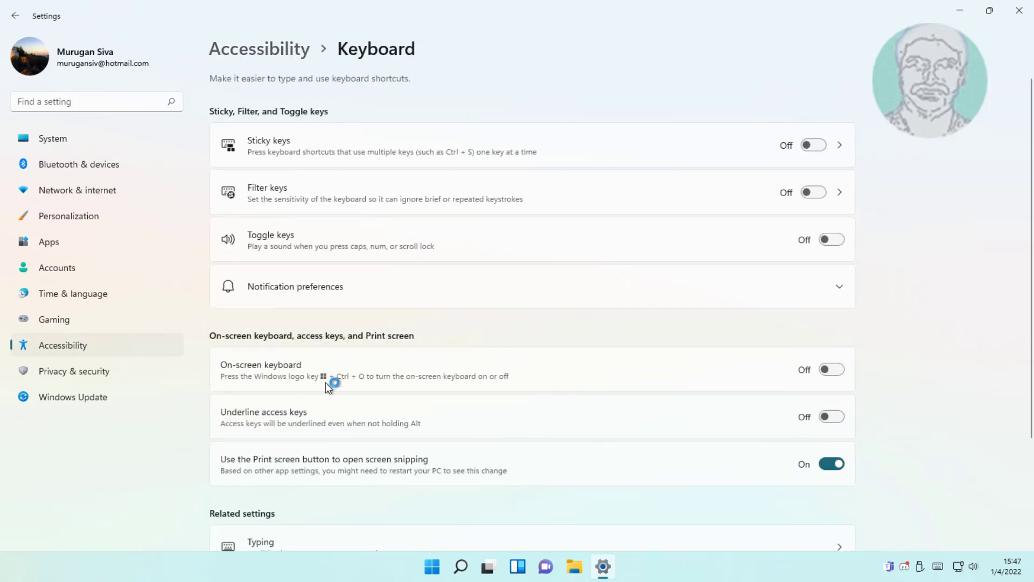
left_click(832, 369)
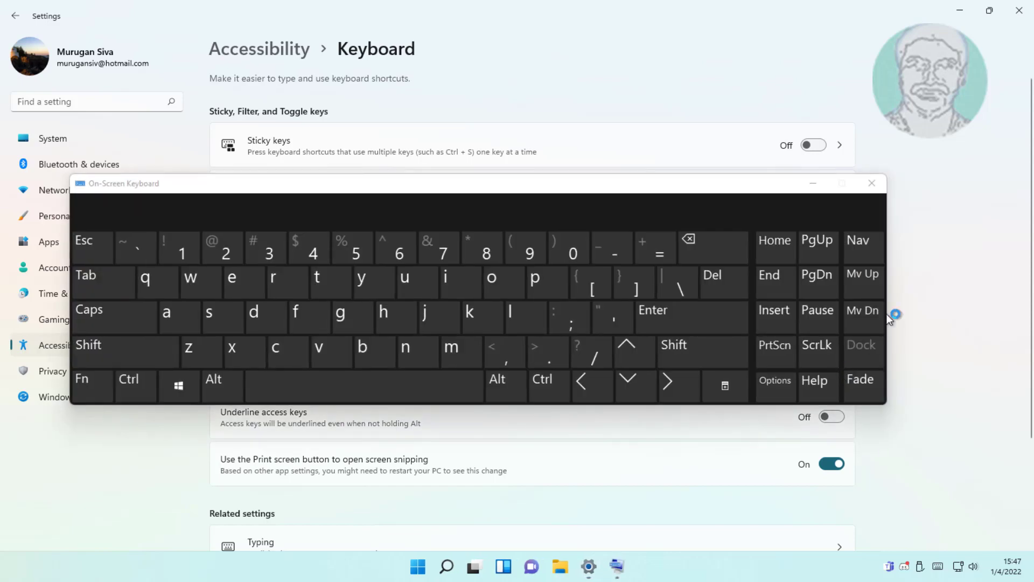
left_click(959, 10)
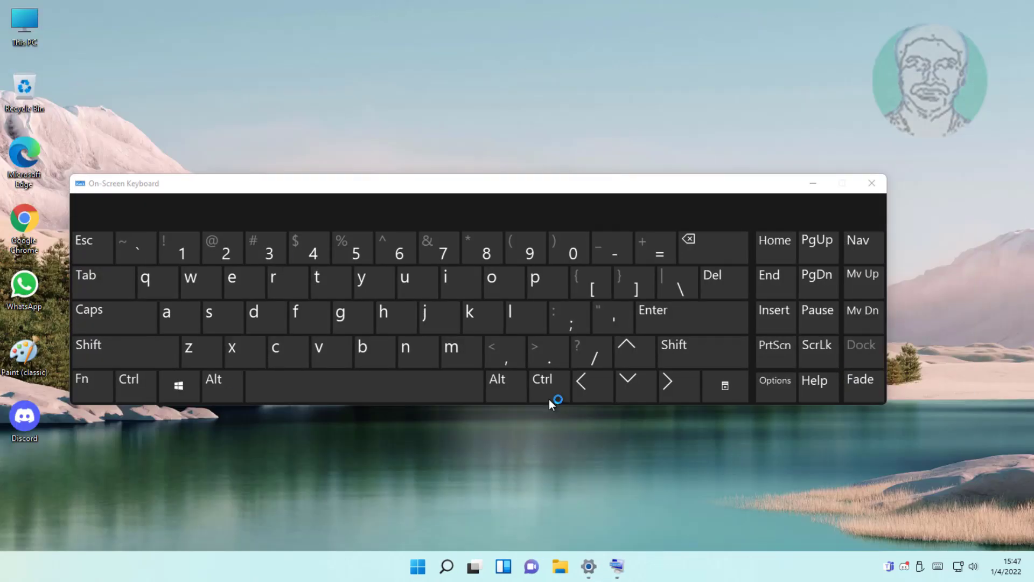
- Type 'device manager' on the on-screen keyboard, minimise the keyboard, and open Device Manager
left_click(446, 564)
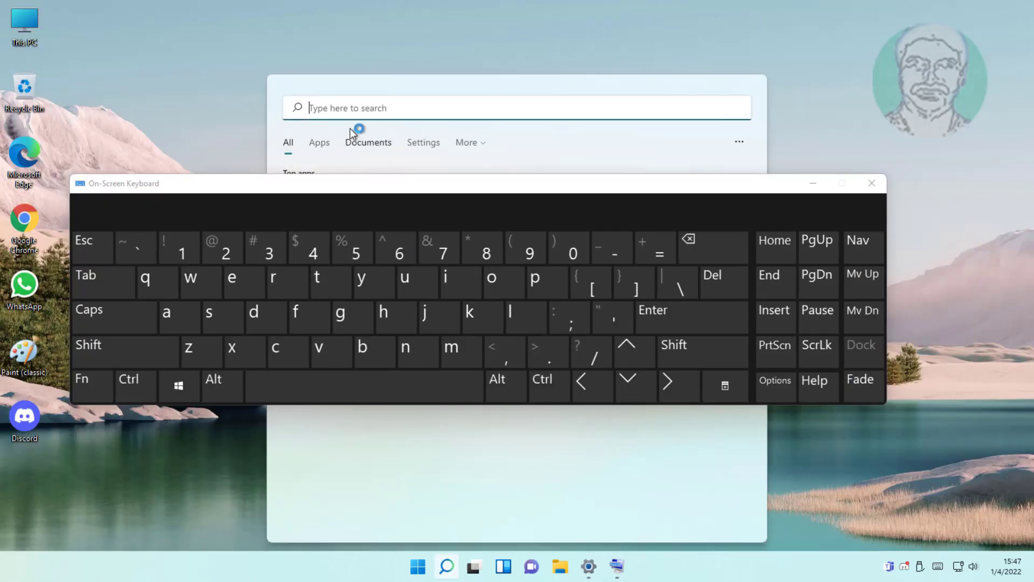
left_click(248, 315)
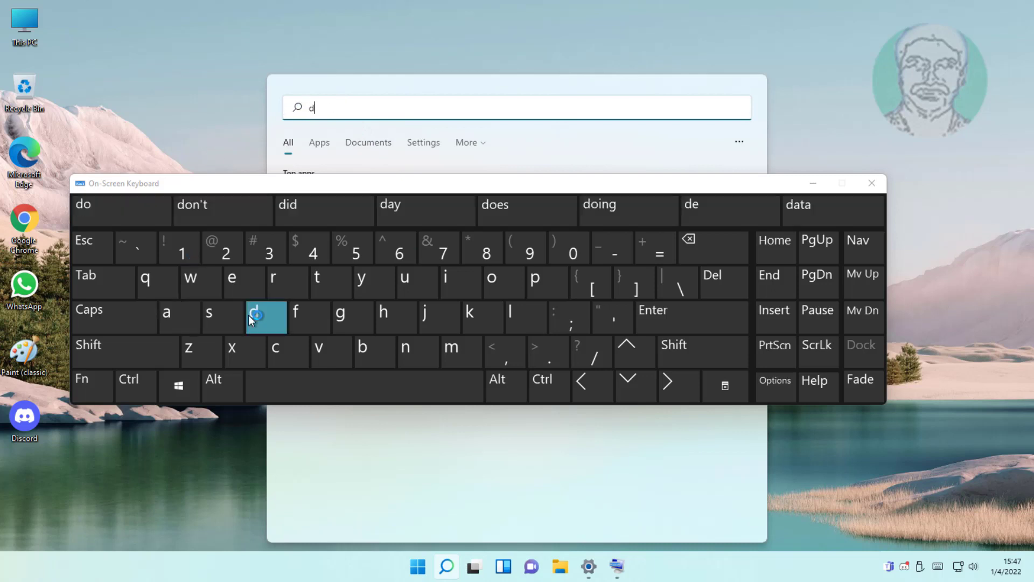
left_click(234, 277)
left_click(326, 349)
left_click(443, 290)
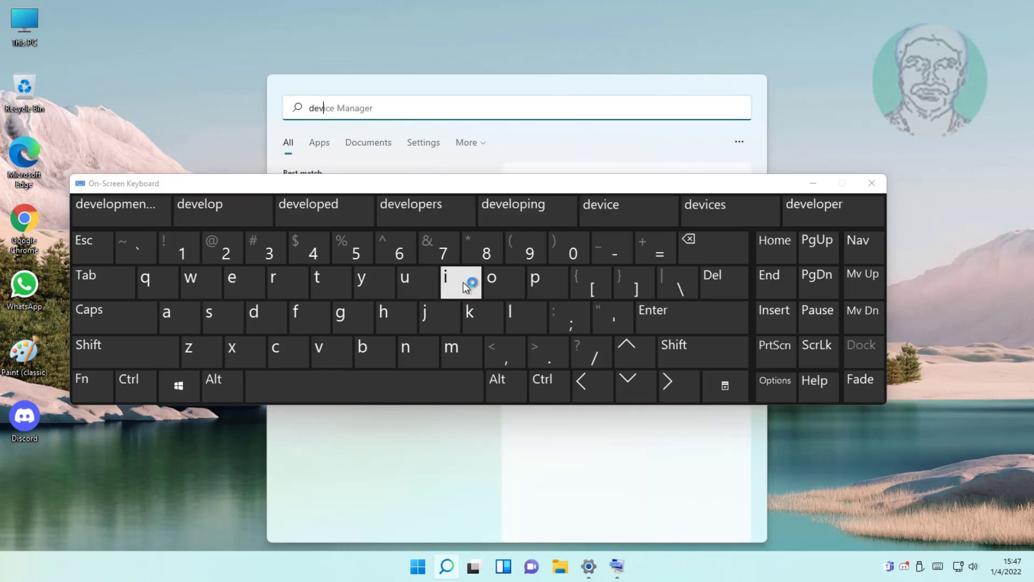
left_click(281, 349)
left_click(243, 288)
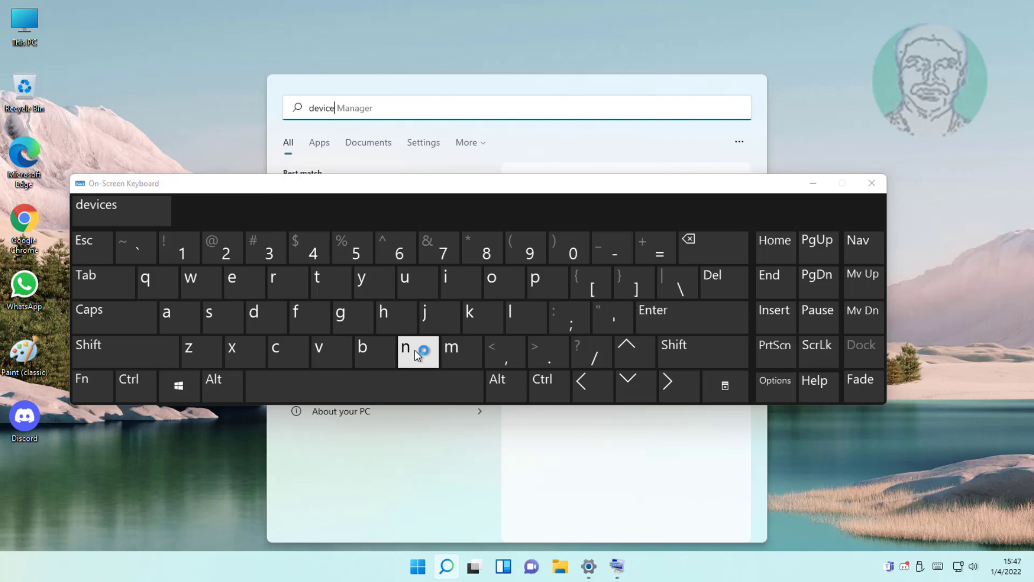
left_click(377, 385)
left_click(470, 352)
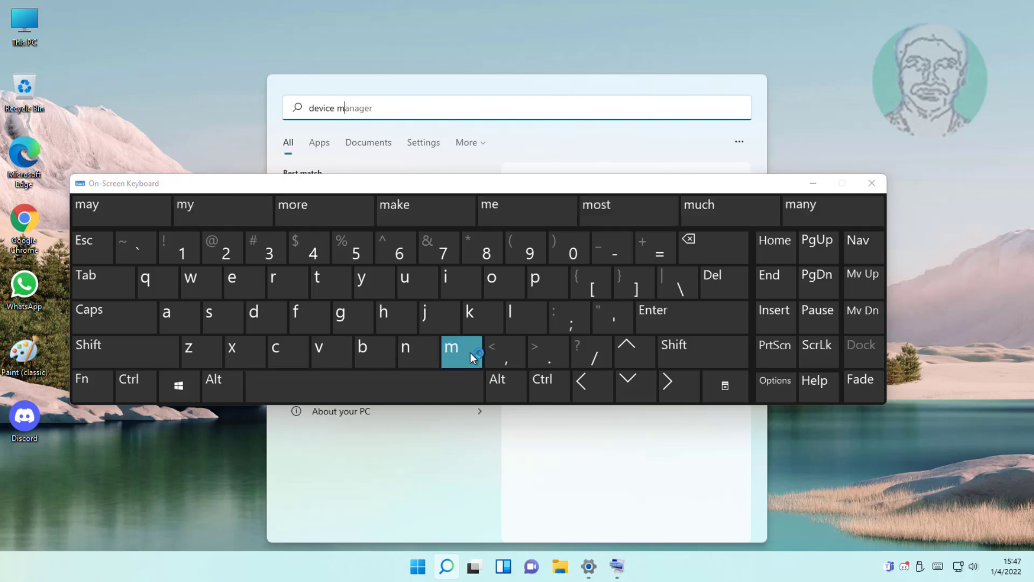
left_click(180, 310)
left_click(415, 356)
left_click(183, 318)
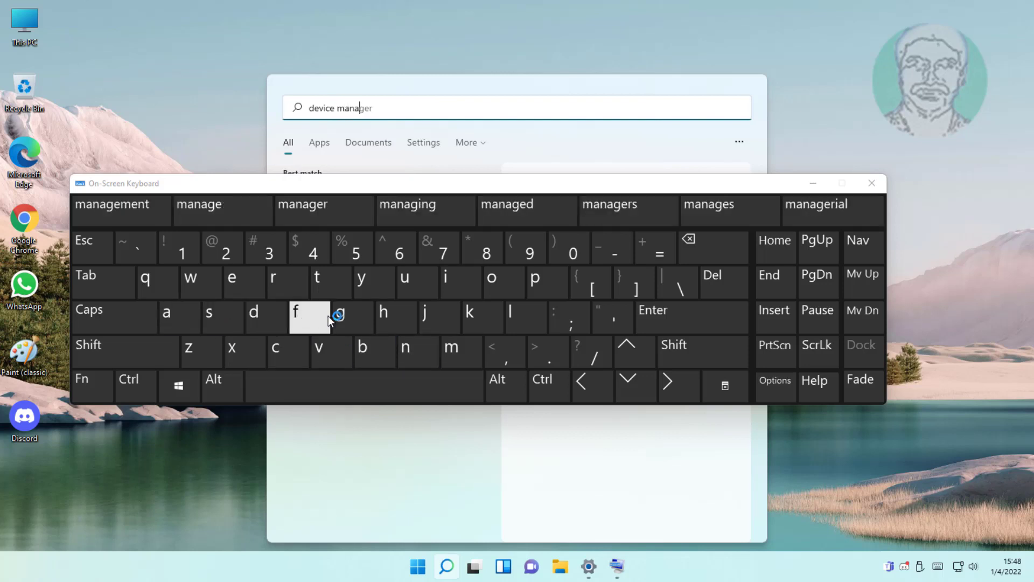
left_click(239, 283)
left_click(278, 282)
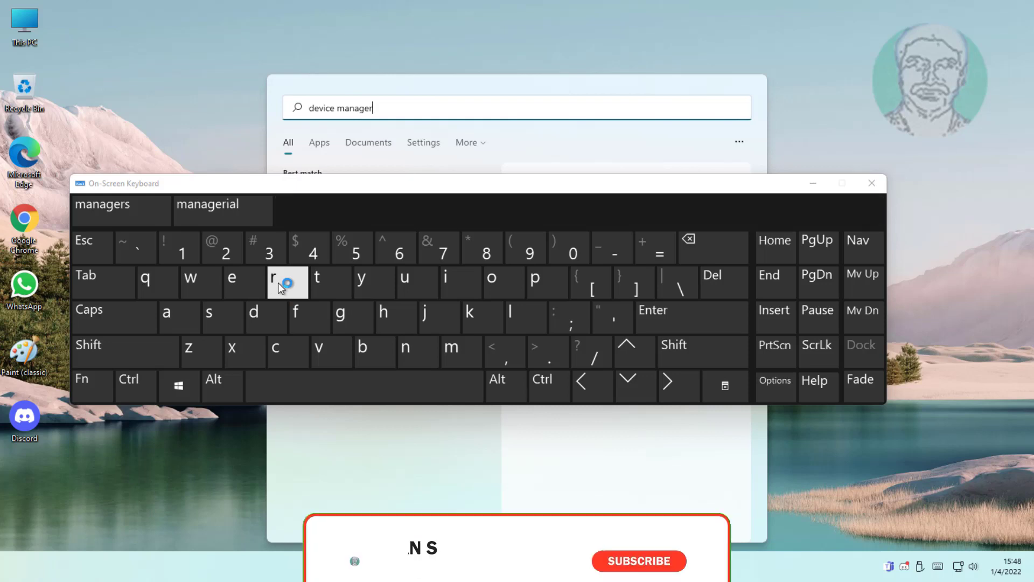
left_click(813, 186)
left_click(344, 206)
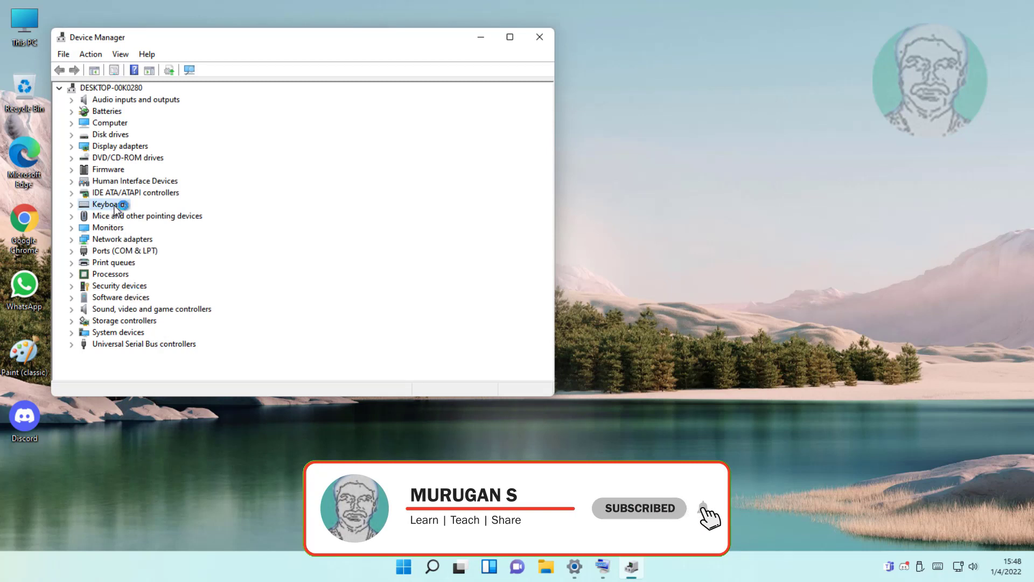
- Uninstall the Standard PS/2 Keyboard from the Keyboards category and confirm the removal
left_click(73, 206)
left_click(134, 216)
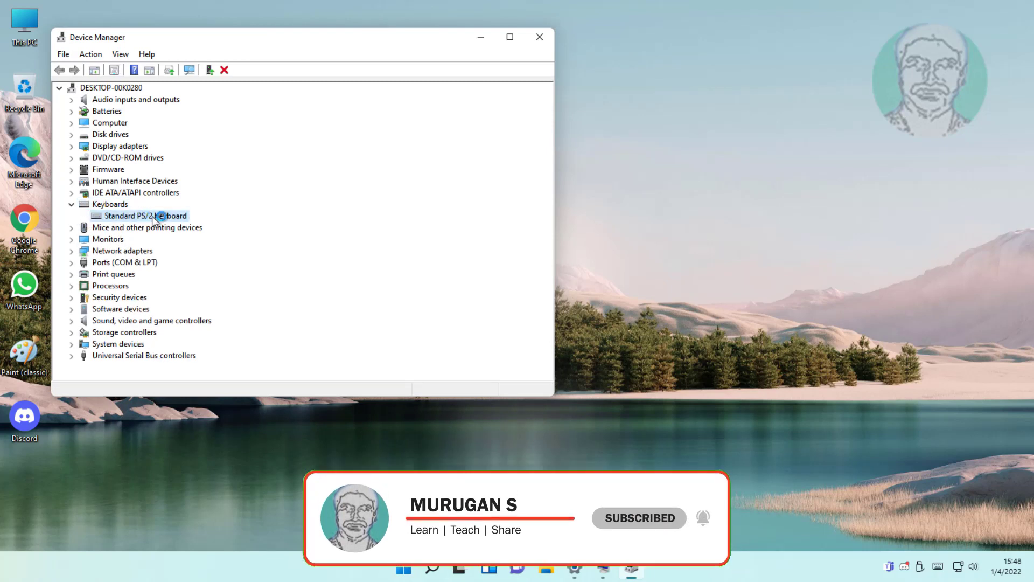
right_click(161, 216)
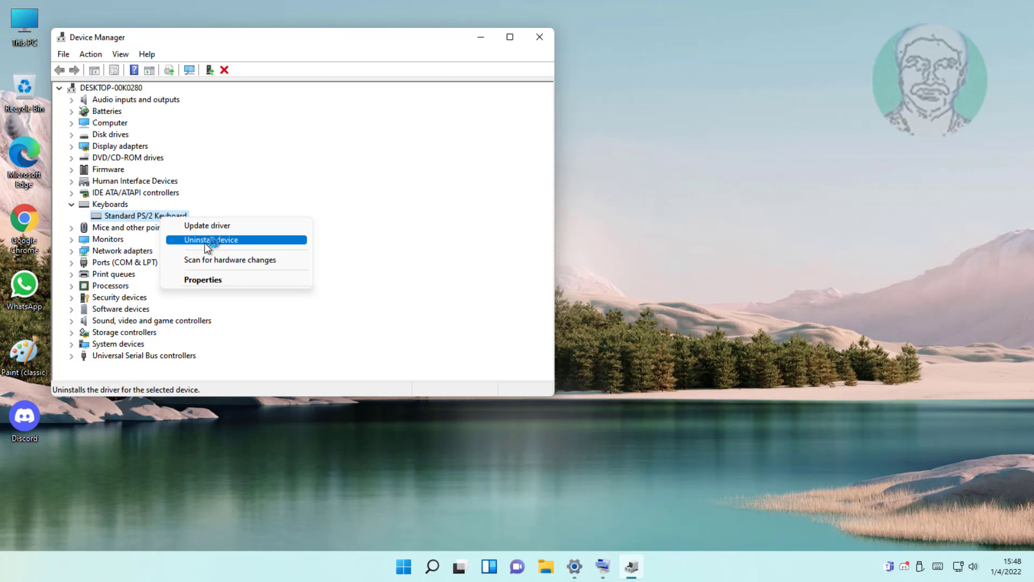
left_click(222, 239)
left_click(561, 338)
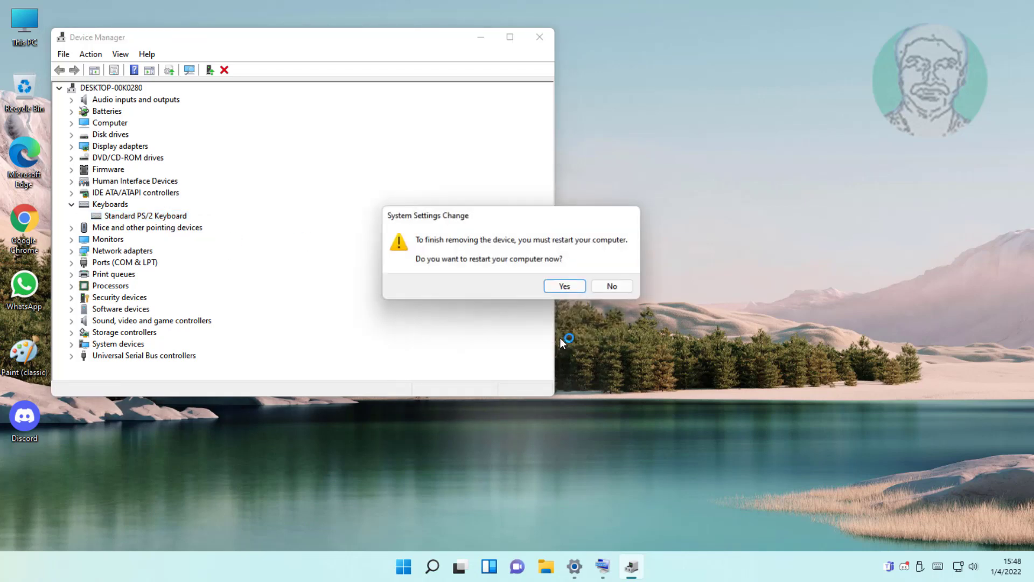
- Accept the System Settings Change prompt so Windows restarts immediately
left_click(569, 286)
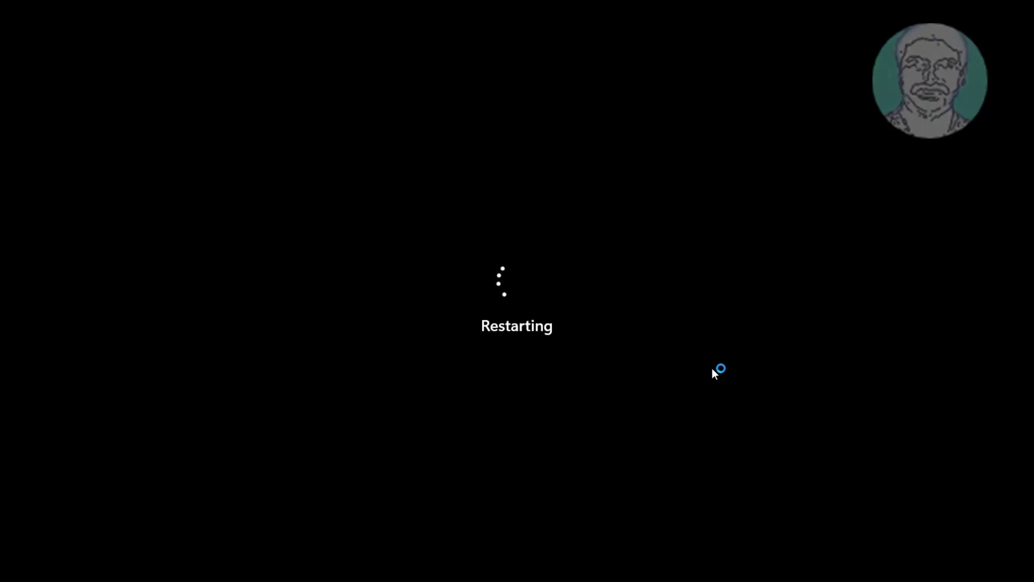